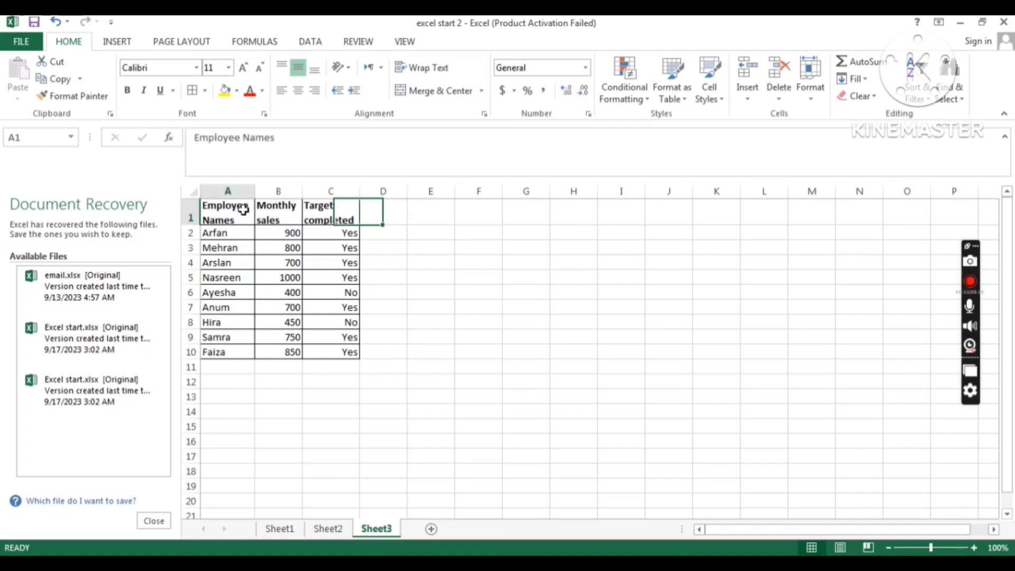
Step: Fill the header cells A1:C1 with yellow
{"action": "left_click", "coordinate": [225, 89]}
{"action": "left_click", "coordinate": [438, 229]}
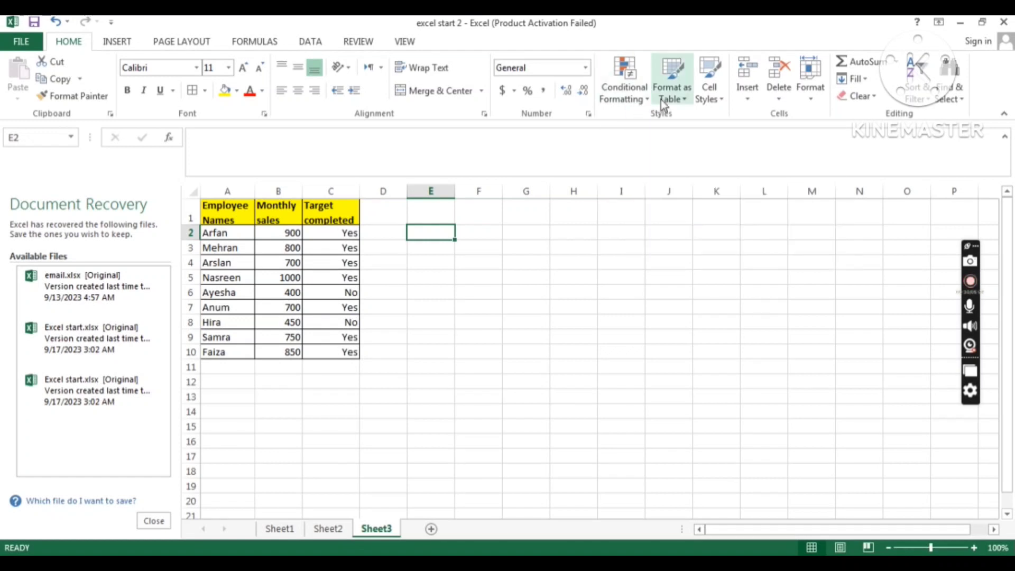
{"action": "left_click", "coordinate": [632, 98]}
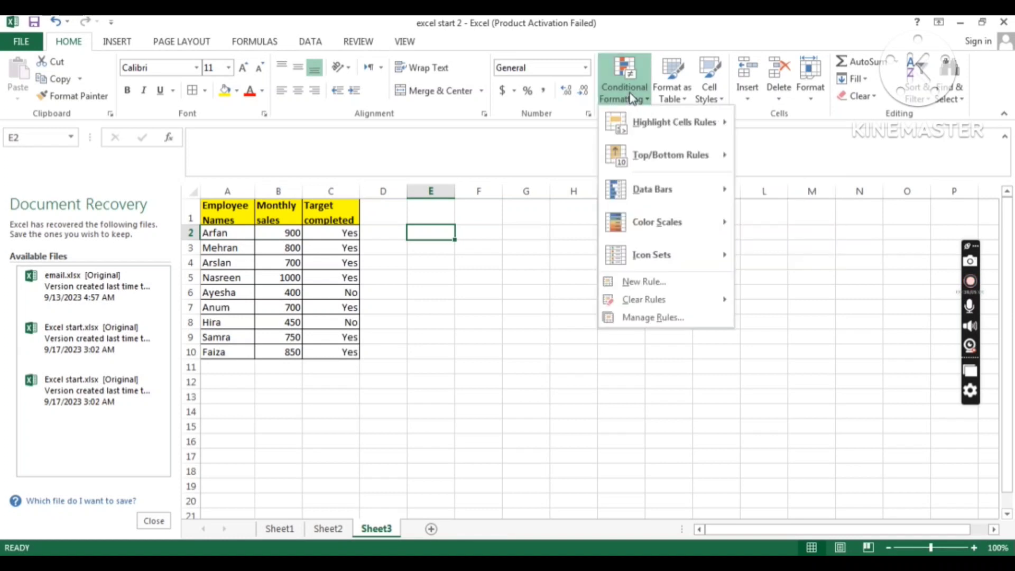
{"action": "mouse_move", "coordinate": [645, 128]}
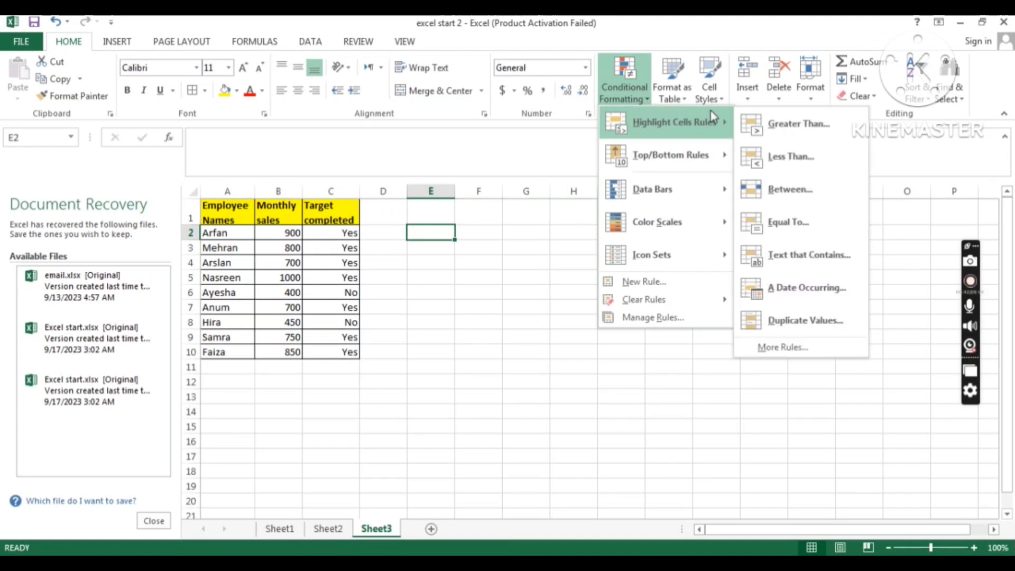
{"action": "left_click", "coordinate": [795, 125]}
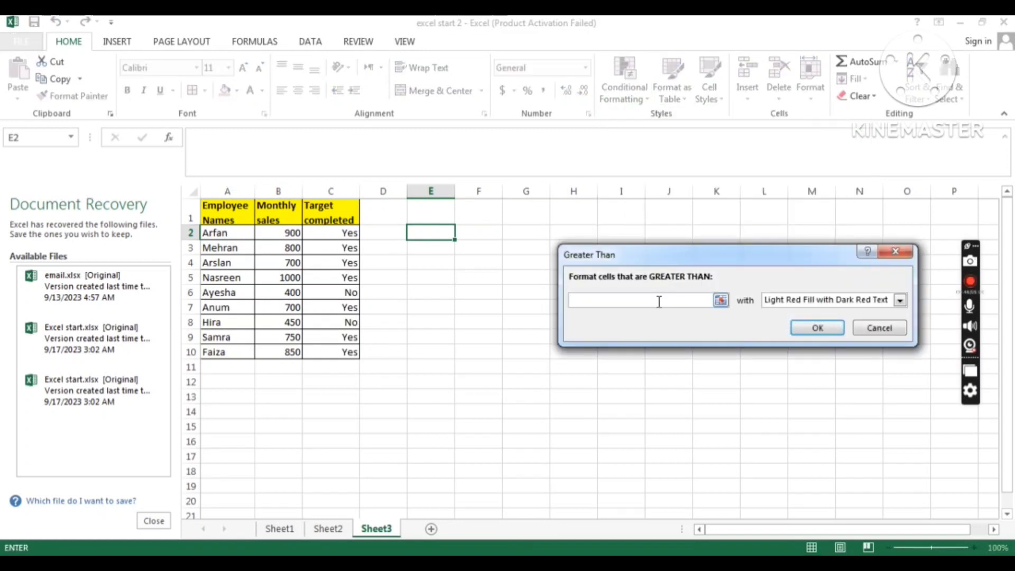
{"action": "type", "text": "500"}
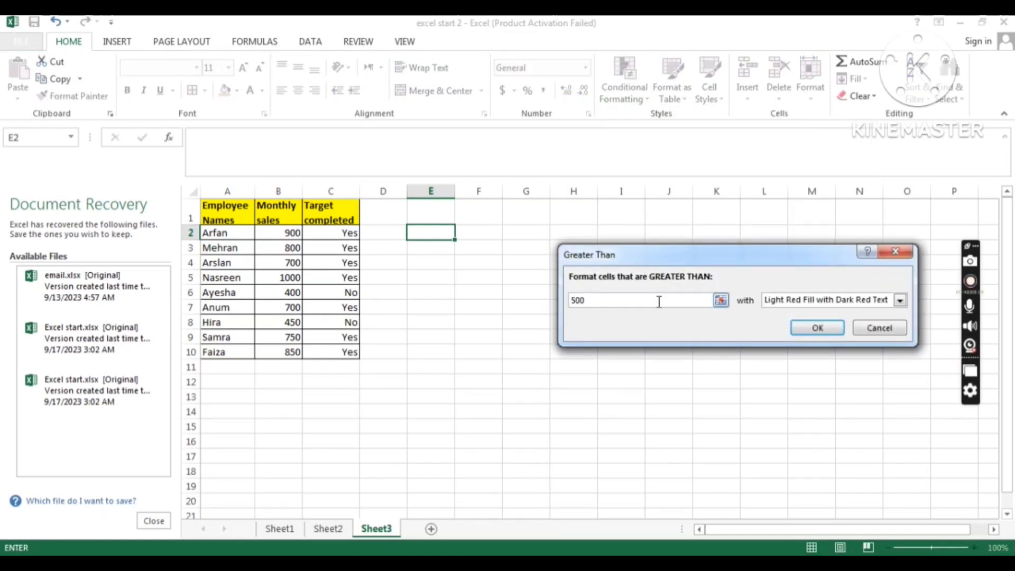
{"action": "left_click", "coordinate": [897, 251]}
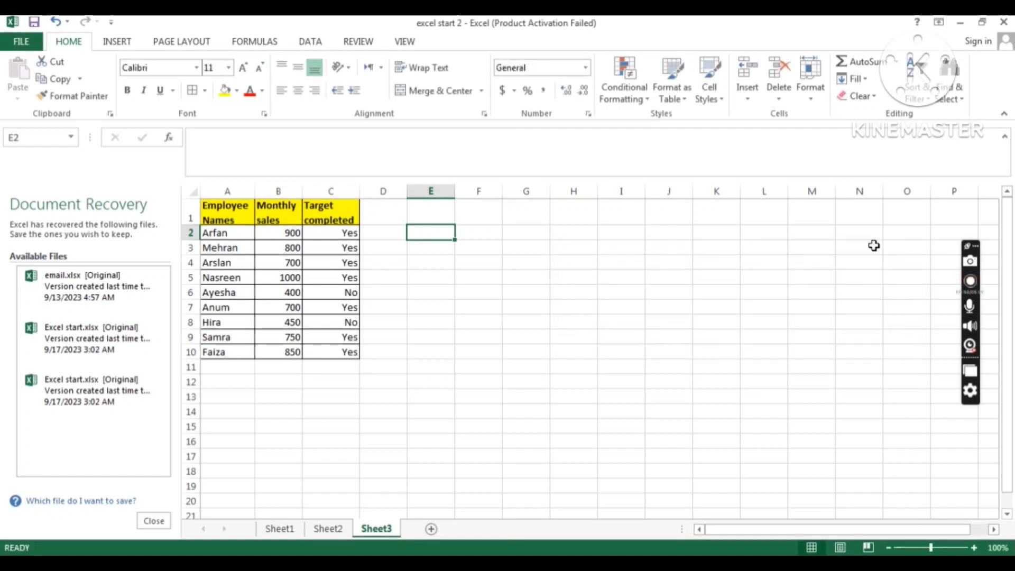
Step: Set up a Greater Than highlight rule with the threshold 500 for the monthly sales values in B2:B10
{"action": "left_click_drag", "start_coordinate": [293, 233], "coordinate": [289, 352]}
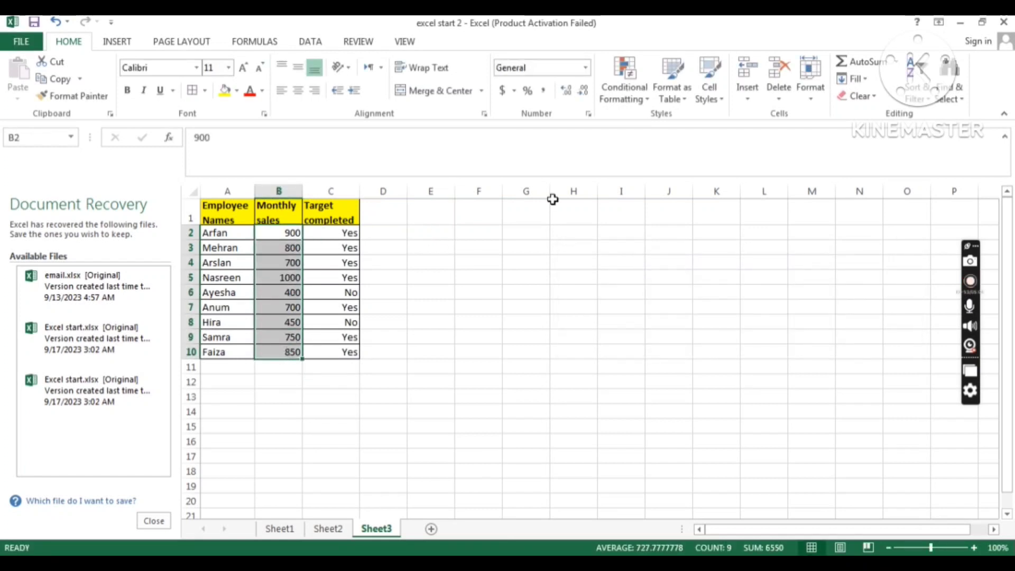
{"action": "left_click", "coordinate": [626, 98]}
{"action": "mouse_move", "coordinate": [648, 121]}
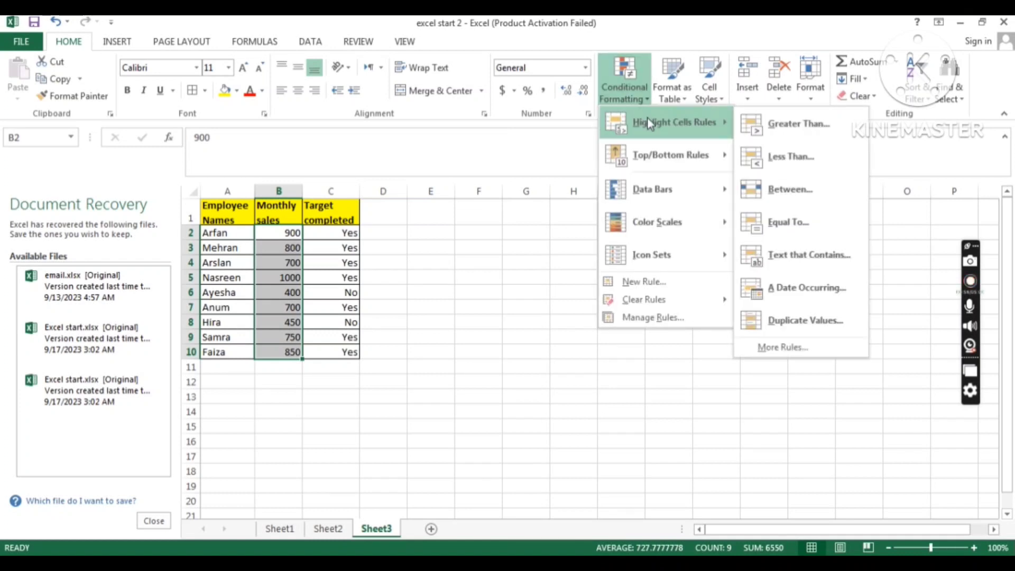
{"action": "left_click", "coordinate": [775, 123]}
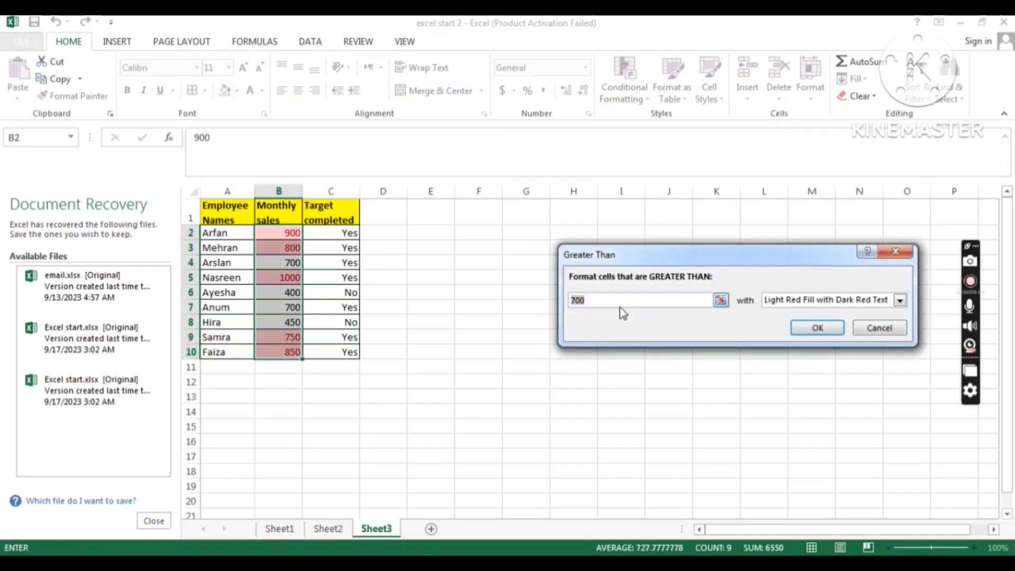
{"action": "left_click", "coordinate": [609, 297]}
{"action": "key", "text": "BackSpace"}
{"action": "key", "text": "BackSpace"}
{"action": "key", "text": "BackSpace"}
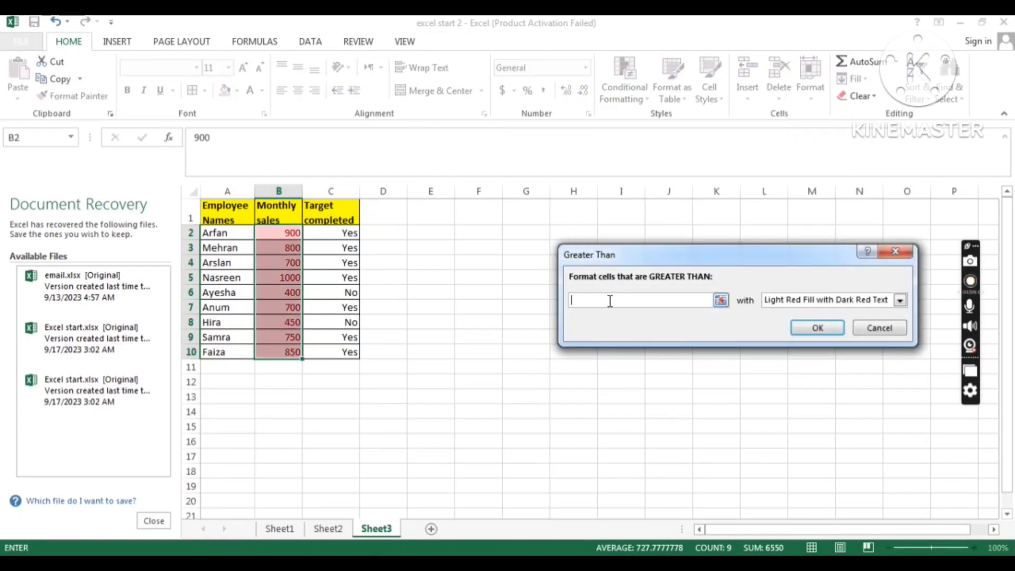
{"action": "type", "text": "500"}
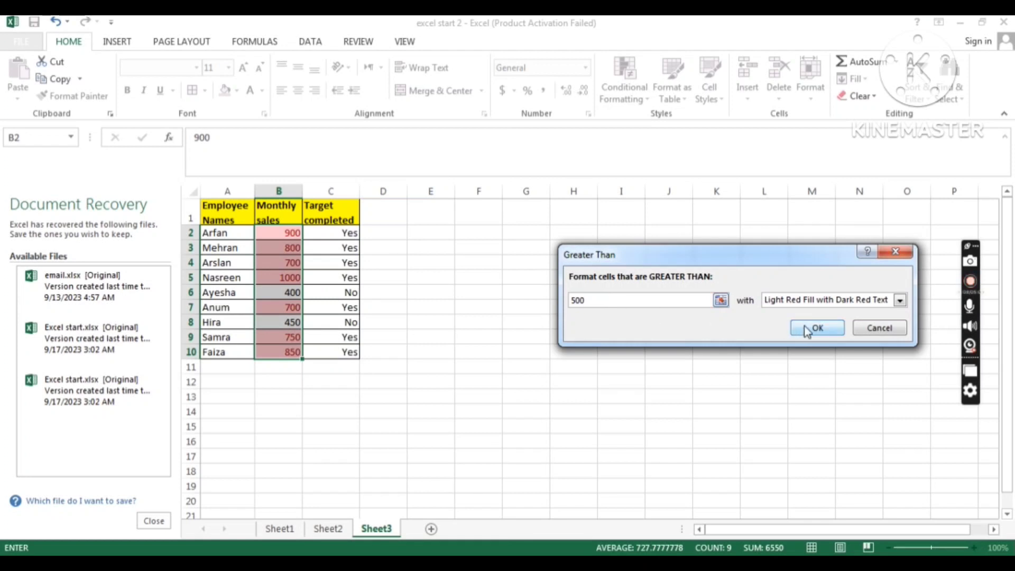
Step: Try a custom format with a yellow background fill for the Greater Than rule, and dismiss the rule without applying it
{"action": "left_click", "coordinate": [898, 300]}
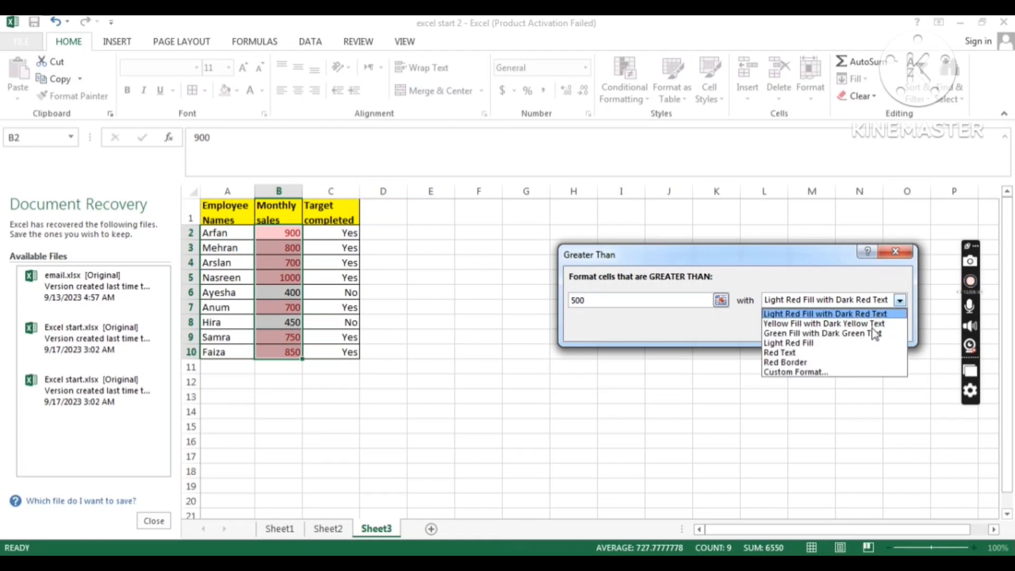
{"action": "left_click", "coordinate": [846, 373]}
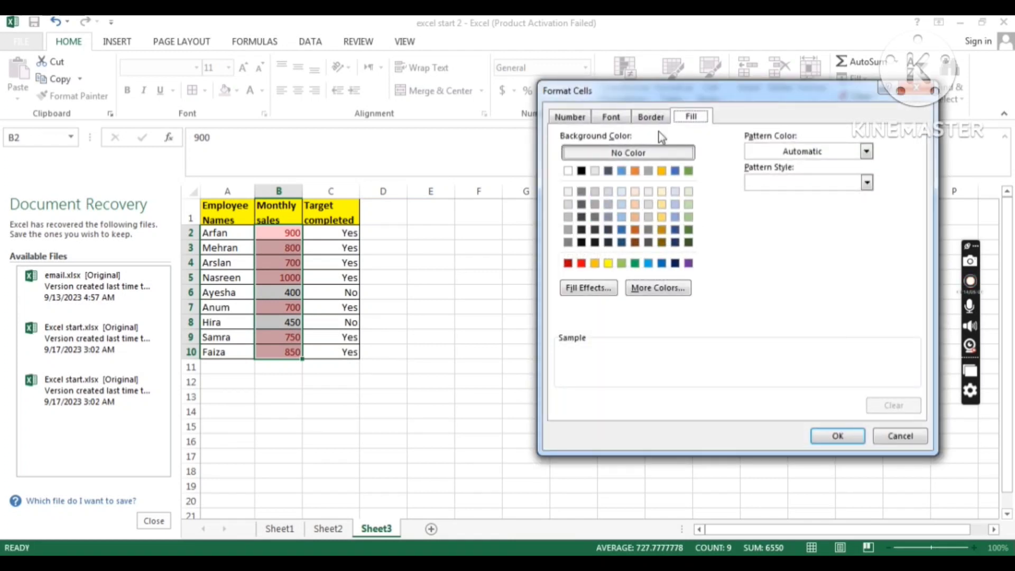
{"action": "left_click", "coordinate": [576, 116]}
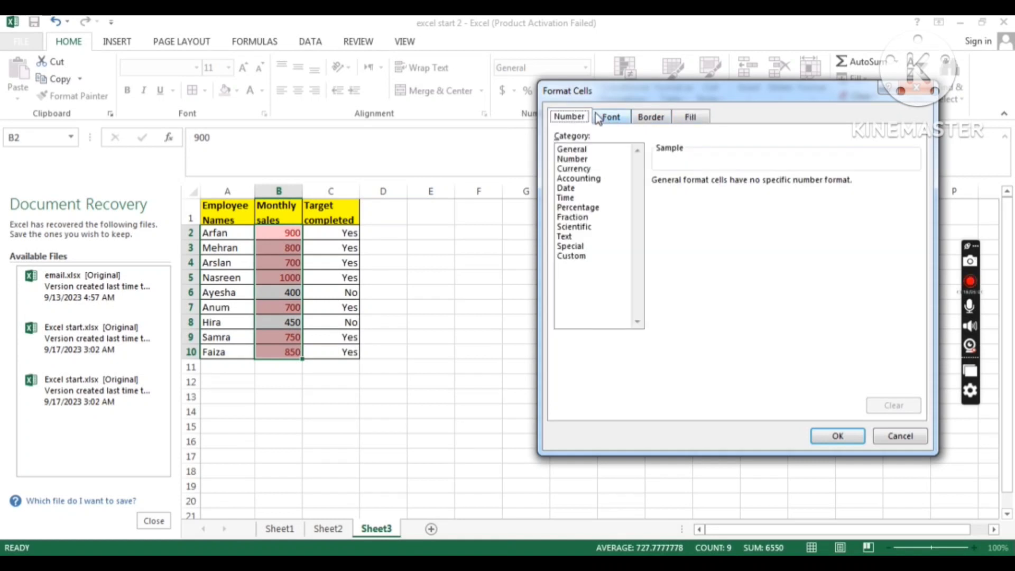
{"action": "left_click", "coordinate": [610, 117]}
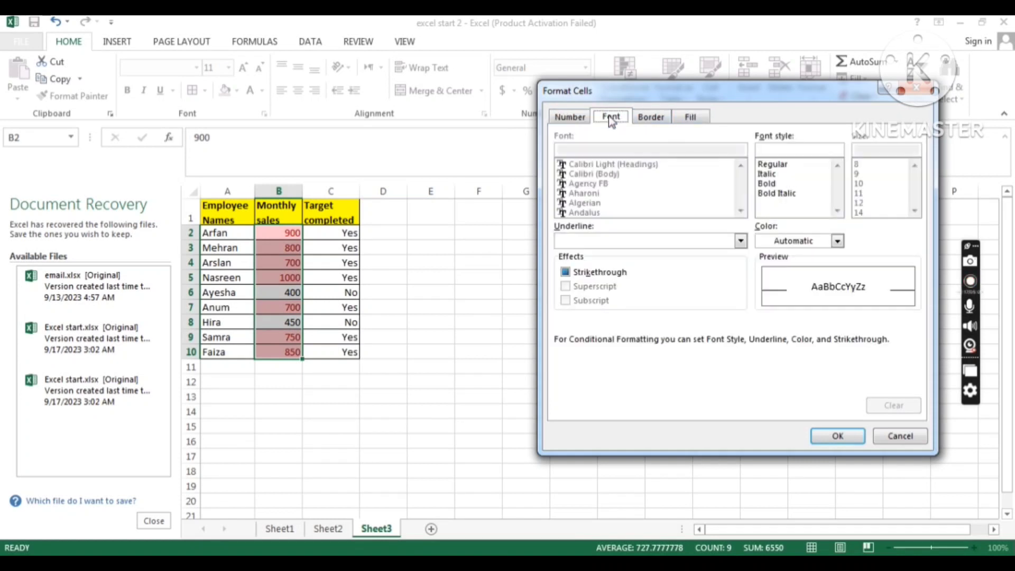
{"action": "left_click", "coordinate": [650, 120]}
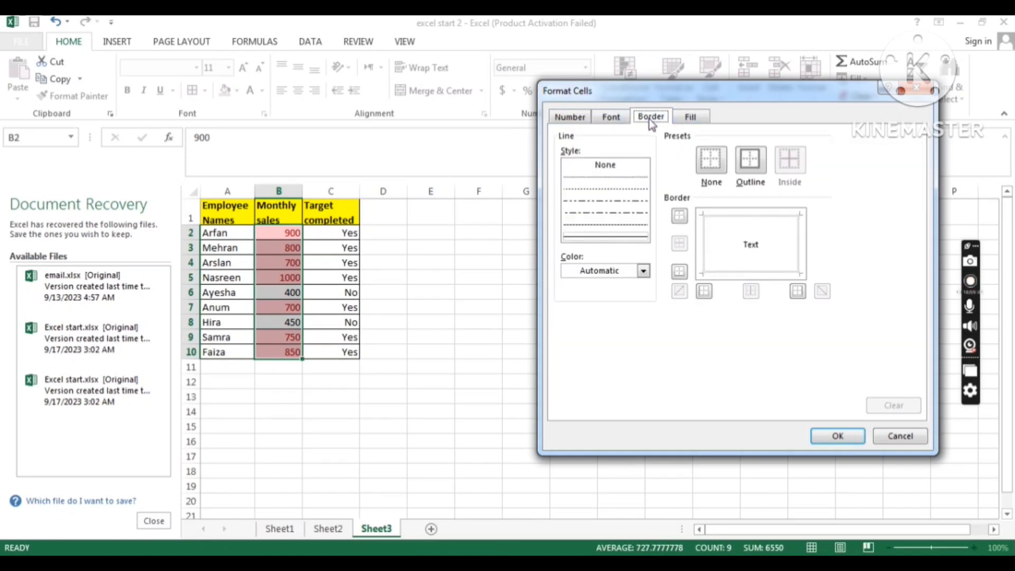
{"action": "left_click", "coordinate": [692, 118]}
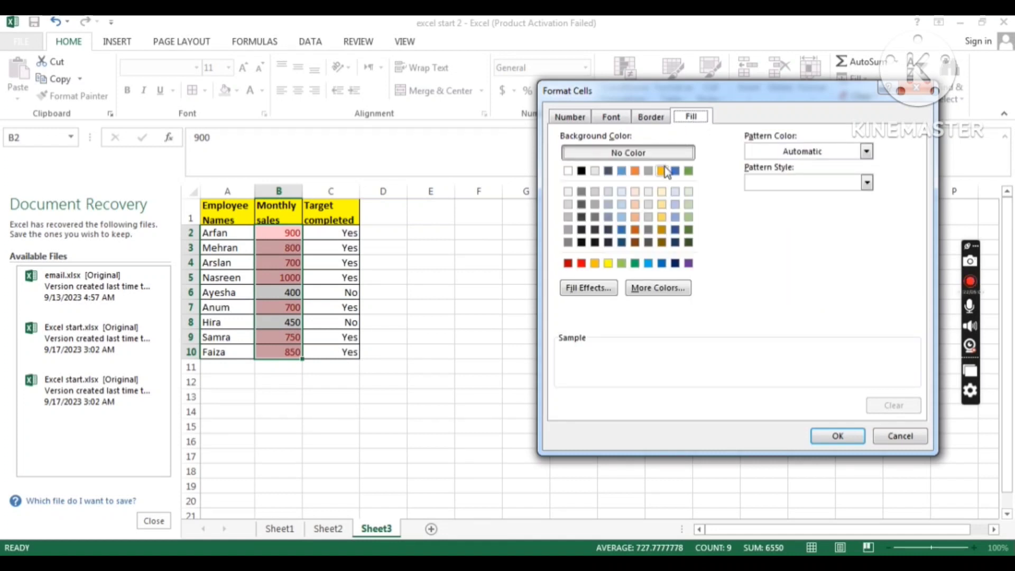
{"action": "left_click", "coordinate": [609, 264]}
{"action": "left_click", "coordinate": [819, 436]}
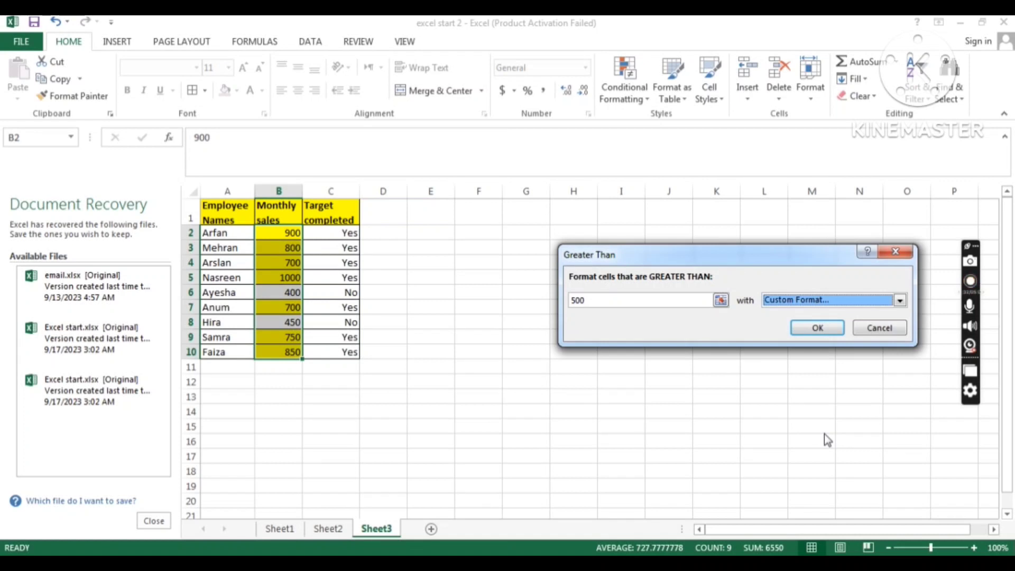
{"action": "left_click", "coordinate": [895, 251]}
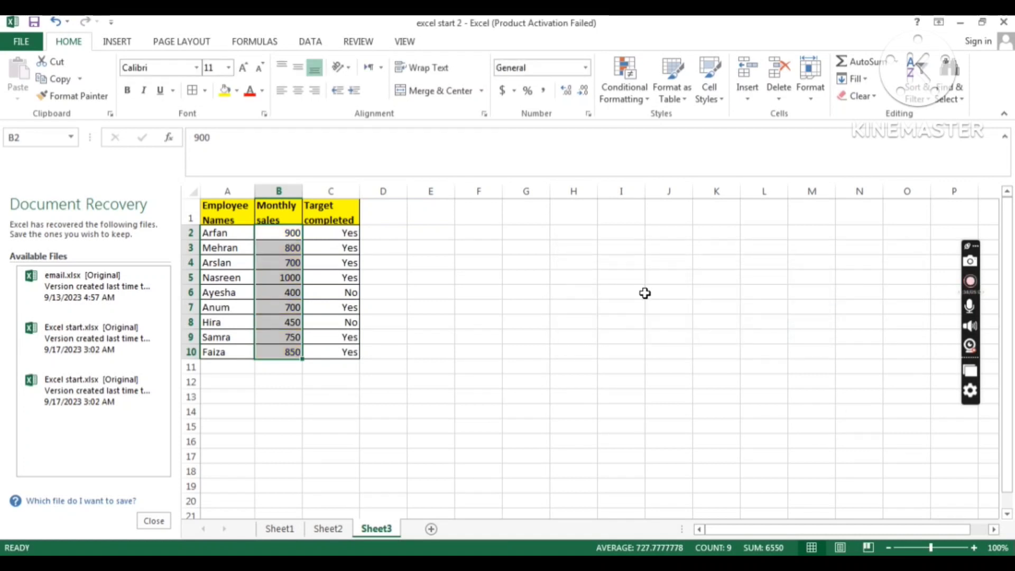
Step: Set up a Less Than highlight rule with the threshold 500 for the monthly sales values
{"action": "left_click", "coordinate": [613, 95]}
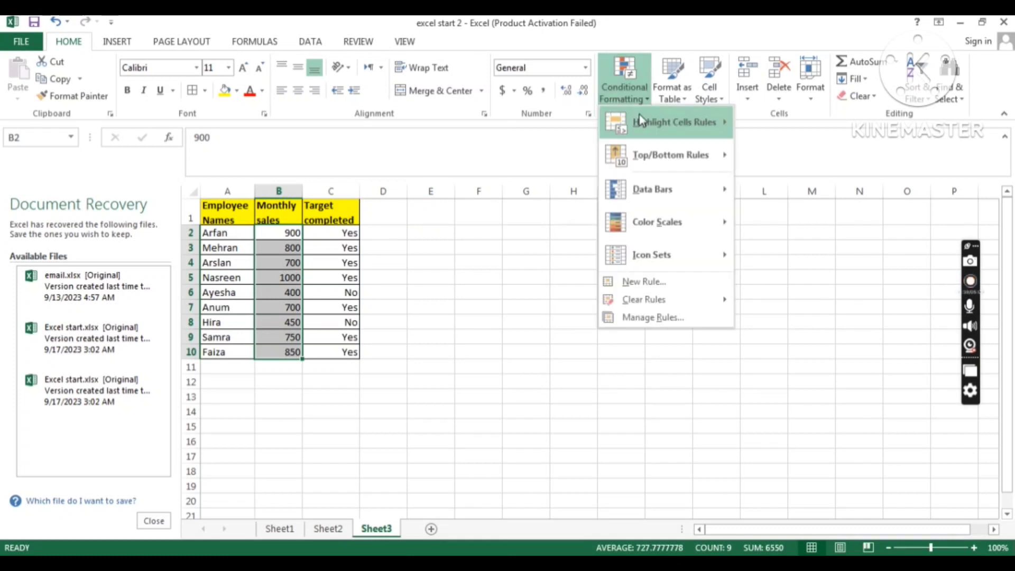
{"action": "mouse_move", "coordinate": [642, 121]}
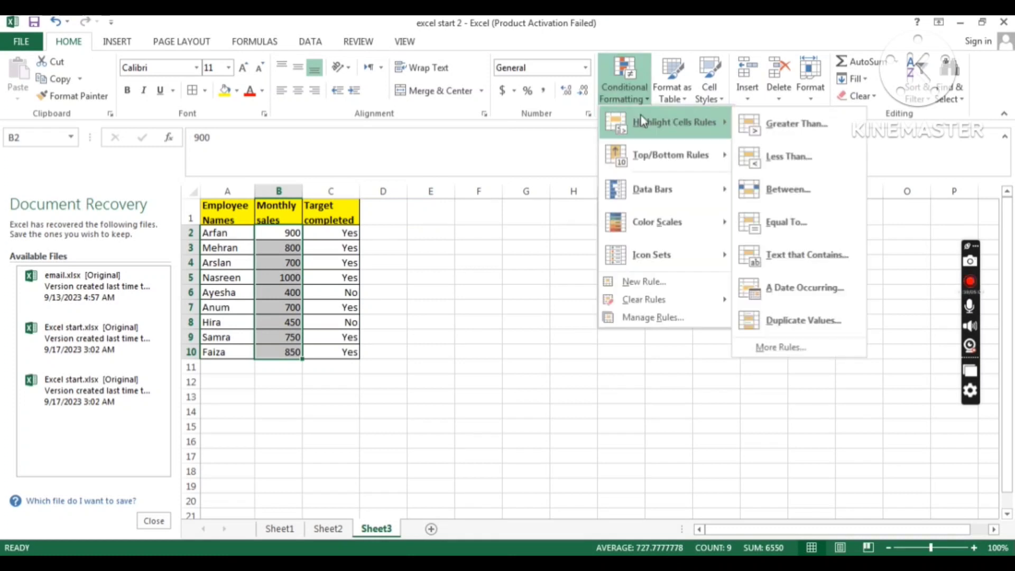
{"action": "left_click", "coordinate": [785, 157]}
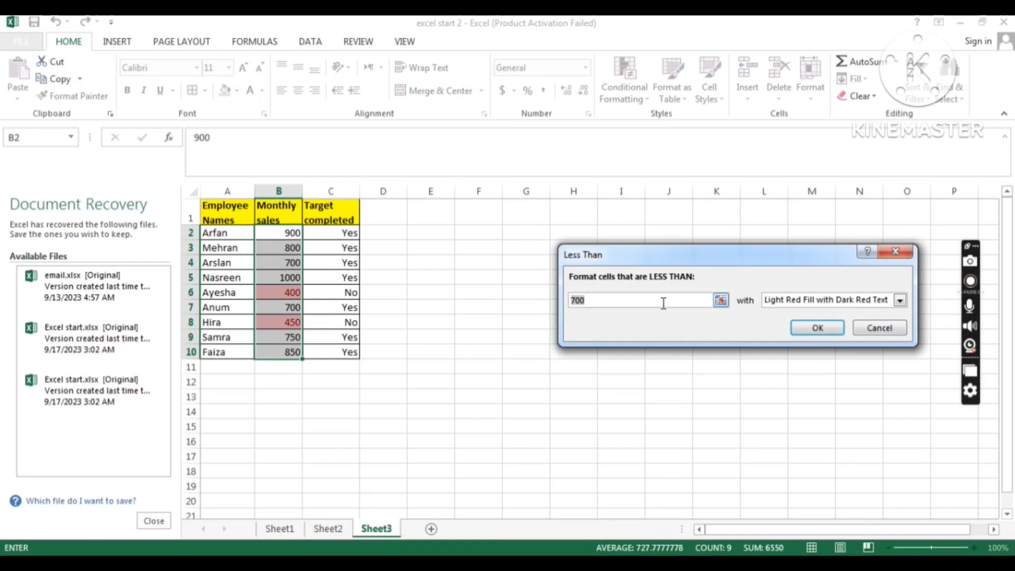
{"action": "key", "text": "BackSpace"}
{"action": "type", "text": "500"}
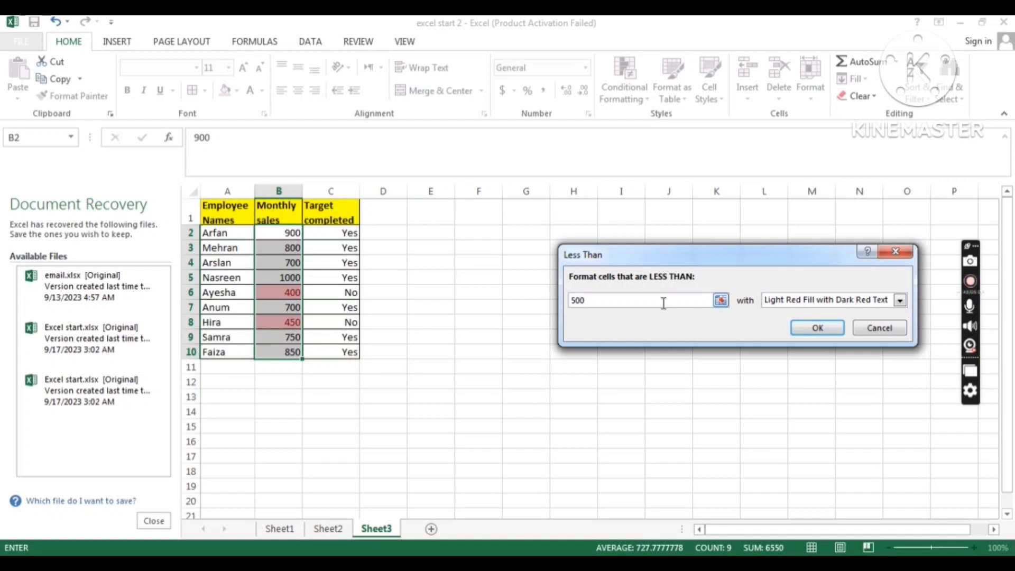
Step: Apply the Less Than rule with a custom red background fill, and undo it
{"action": "left_click", "coordinate": [899, 303]}
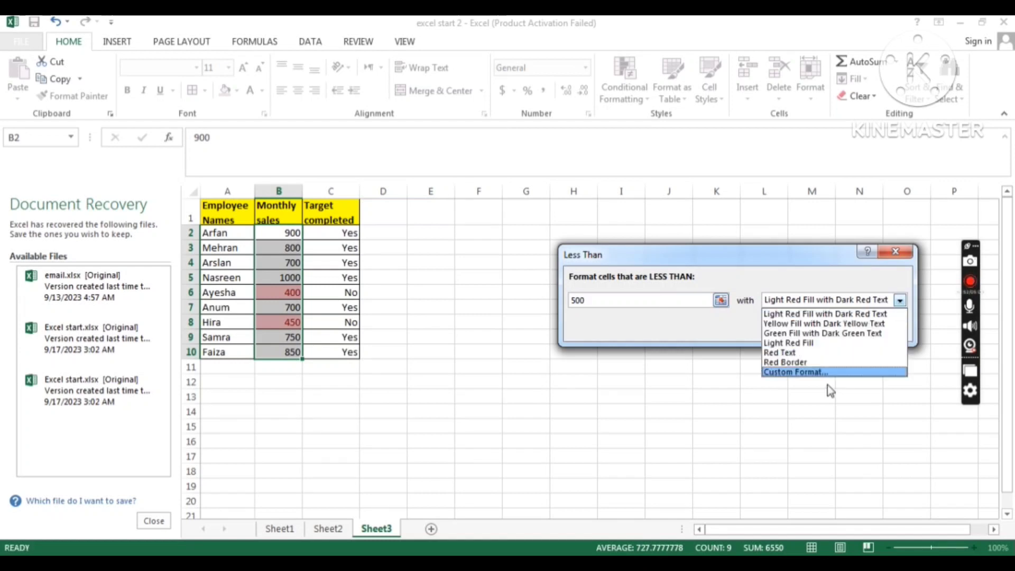
{"action": "left_click", "coordinate": [834, 373]}
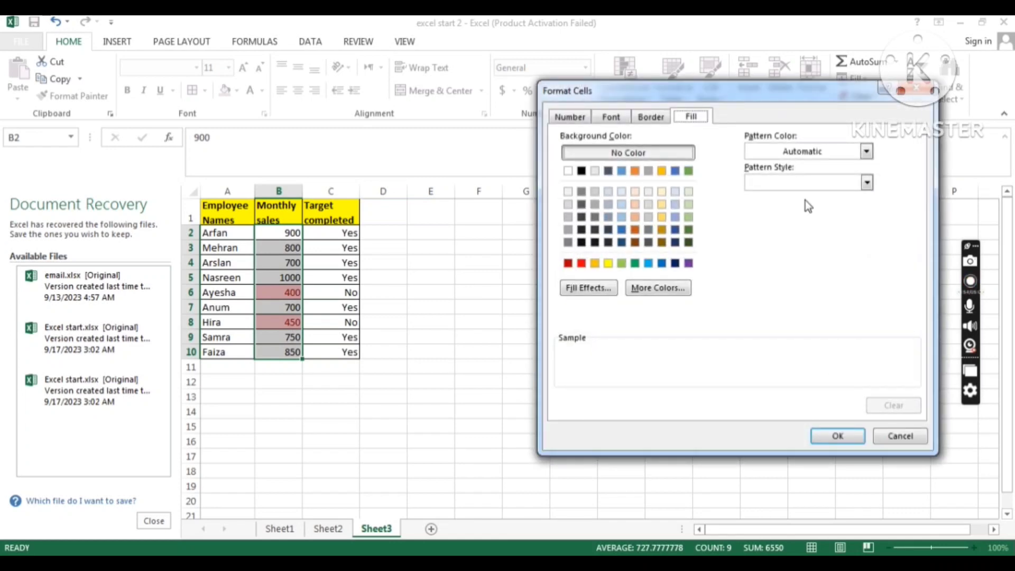
{"action": "left_click", "coordinate": [580, 262]}
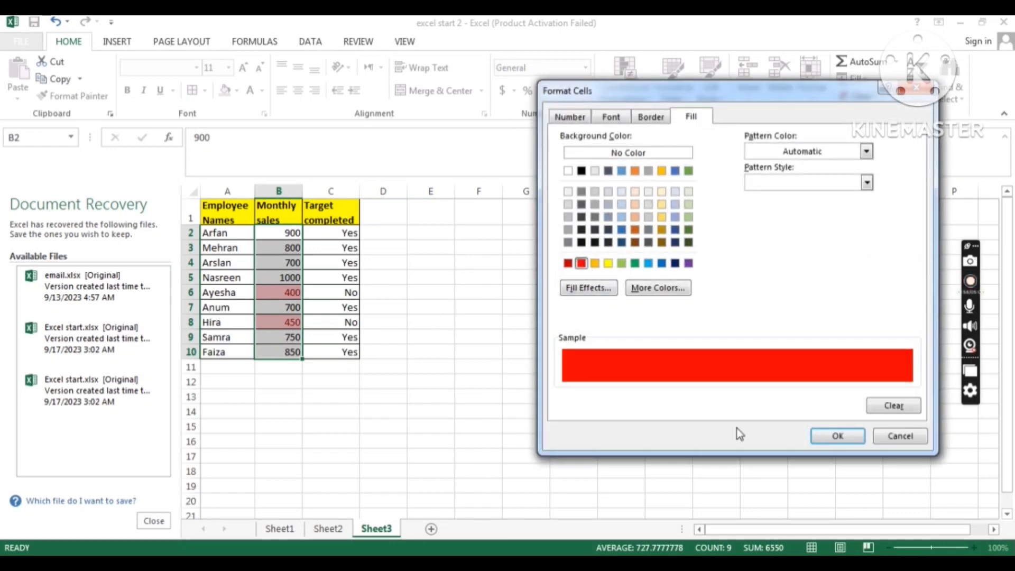
{"action": "left_click", "coordinate": [821, 436]}
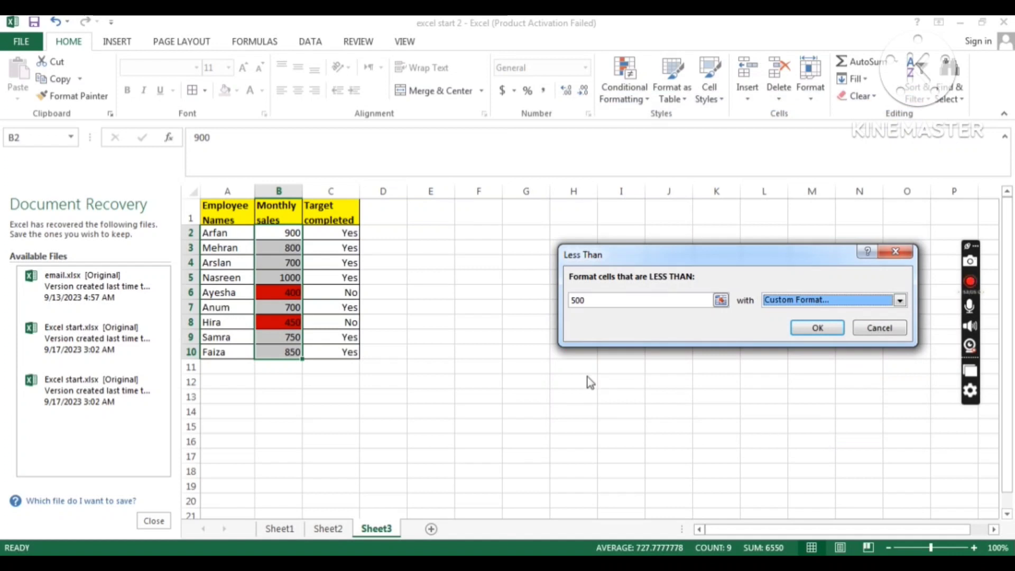
{"action": "left_click", "coordinate": [805, 329]}
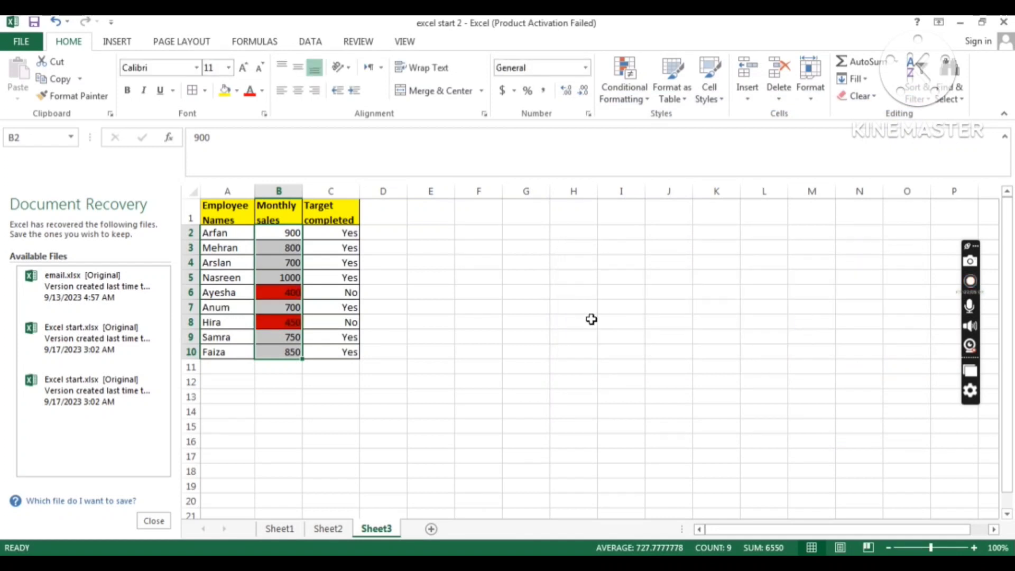
{"action": "key", "text": "ctrl+z"}
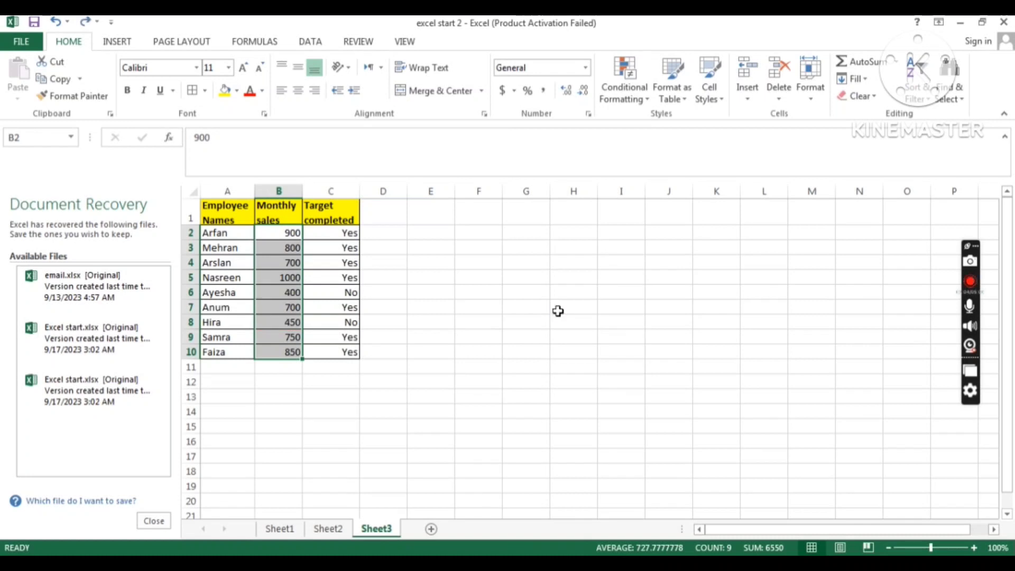
{"action": "left_click", "coordinate": [621, 99]}
{"action": "mouse_move", "coordinate": [658, 126]}
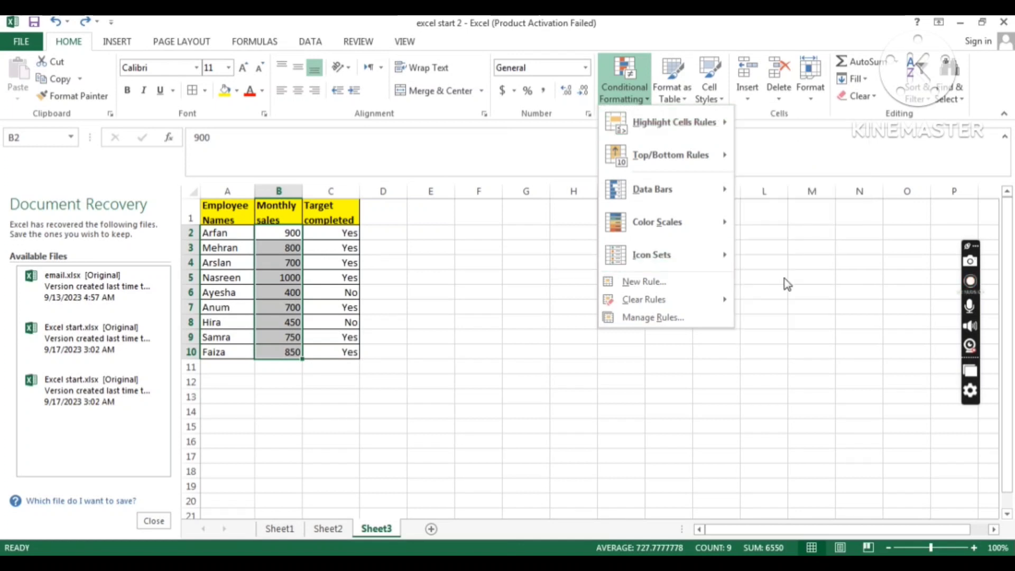
{"action": "left_click", "coordinate": [453, 271]}
{"action": "left_click", "coordinate": [452, 267]}
Step: Set up a Text That Contains highlight rule matching "Yes" for the target completed values in C2:C10
{"action": "left_click_drag", "start_coordinate": [349, 233], "coordinate": [351, 352]}
{"action": "left_click", "coordinate": [623, 89]}
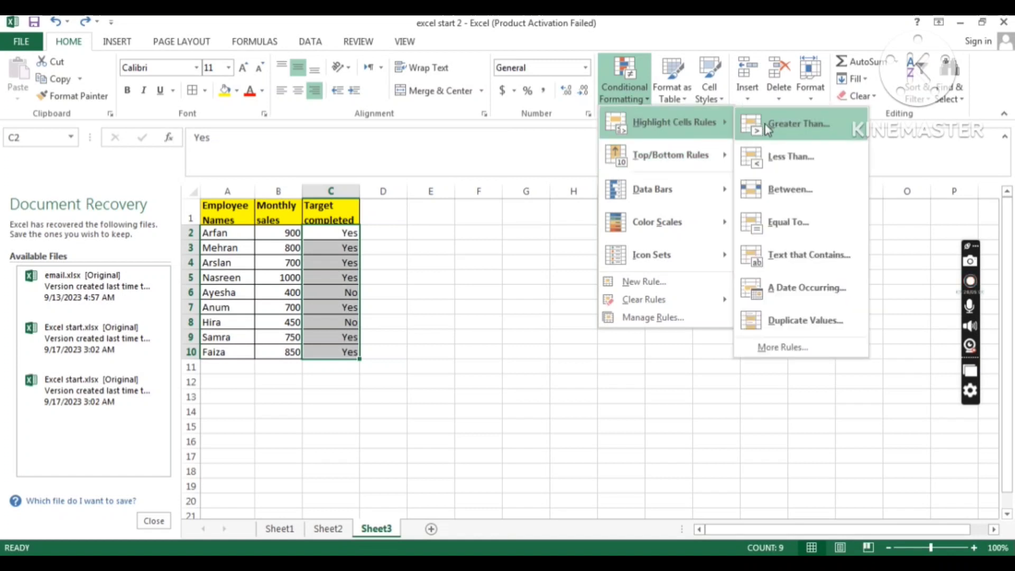
{"action": "left_click", "coordinate": [790, 254]}
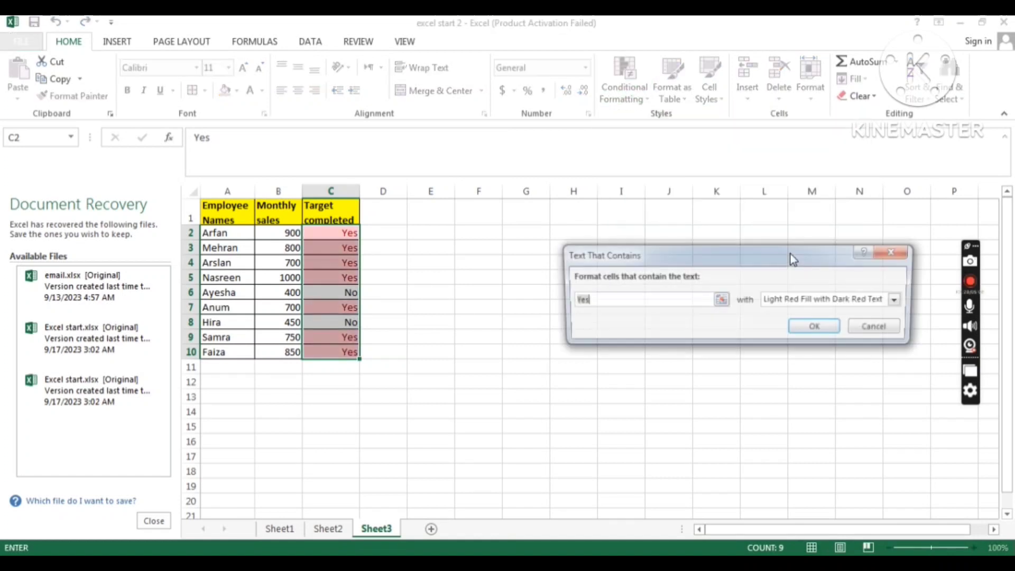
{"action": "left_click", "coordinate": [652, 303]}
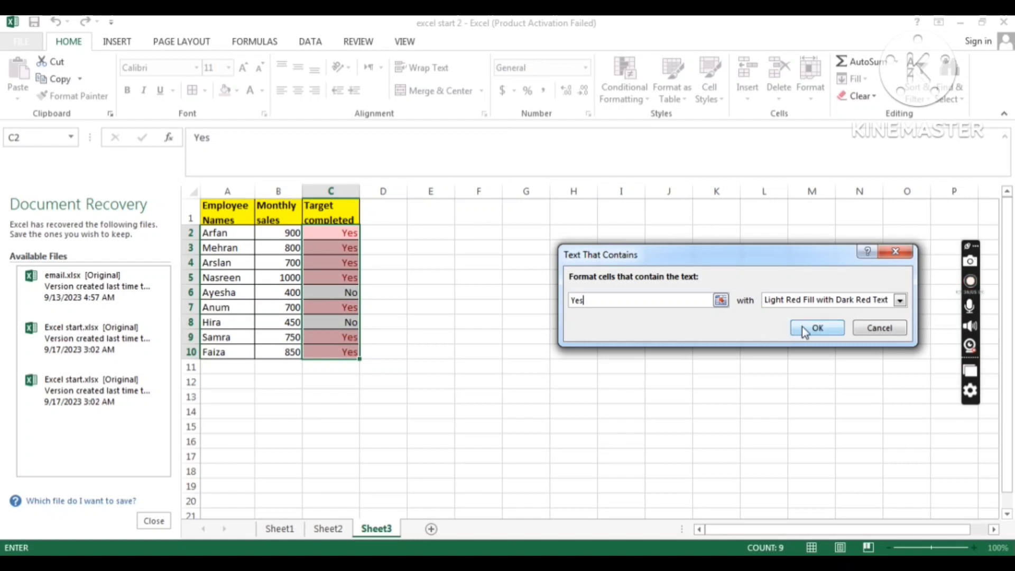
Step: Apply the Text That Contains rule with a custom yellow background fill, and undo it
{"action": "left_click", "coordinate": [900, 302]}
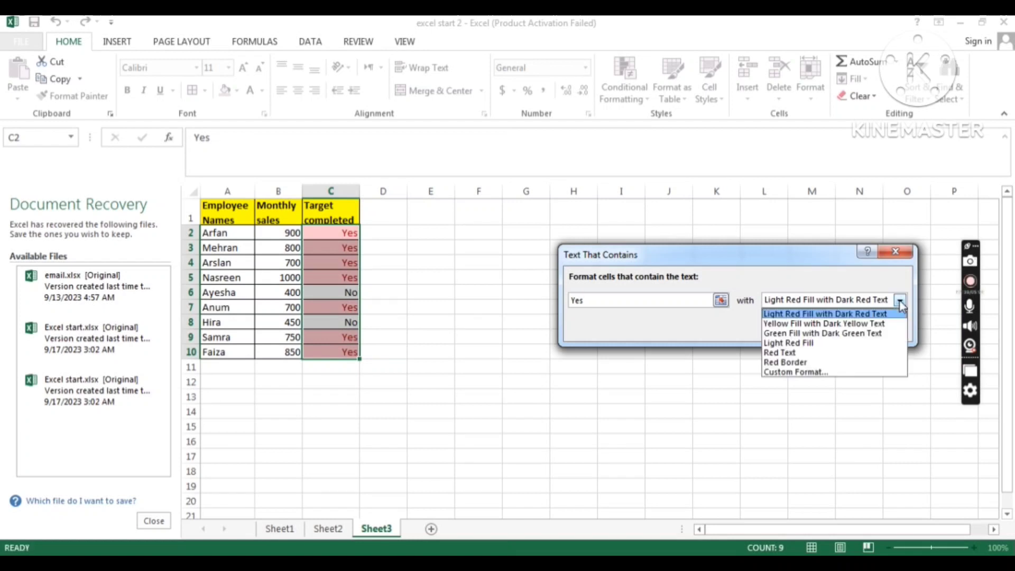
{"action": "left_click", "coordinate": [856, 372]}
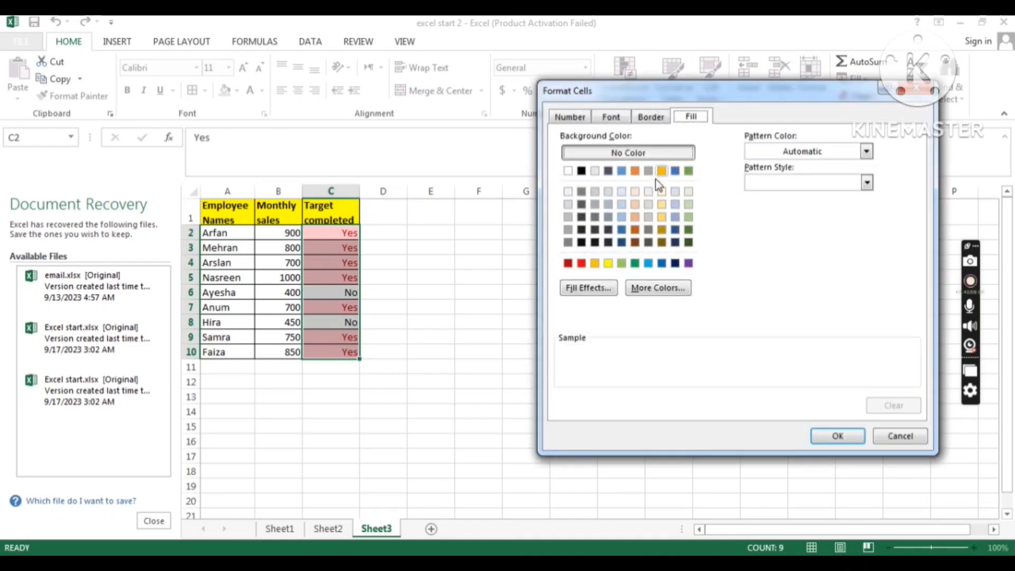
{"action": "left_click", "coordinate": [607, 263]}
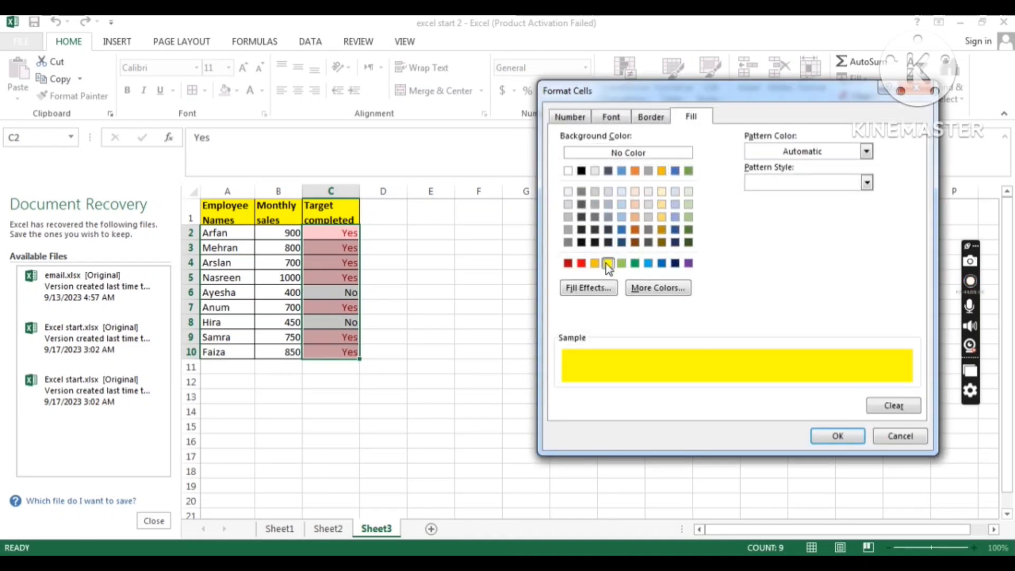
{"action": "left_click", "coordinate": [837, 435]}
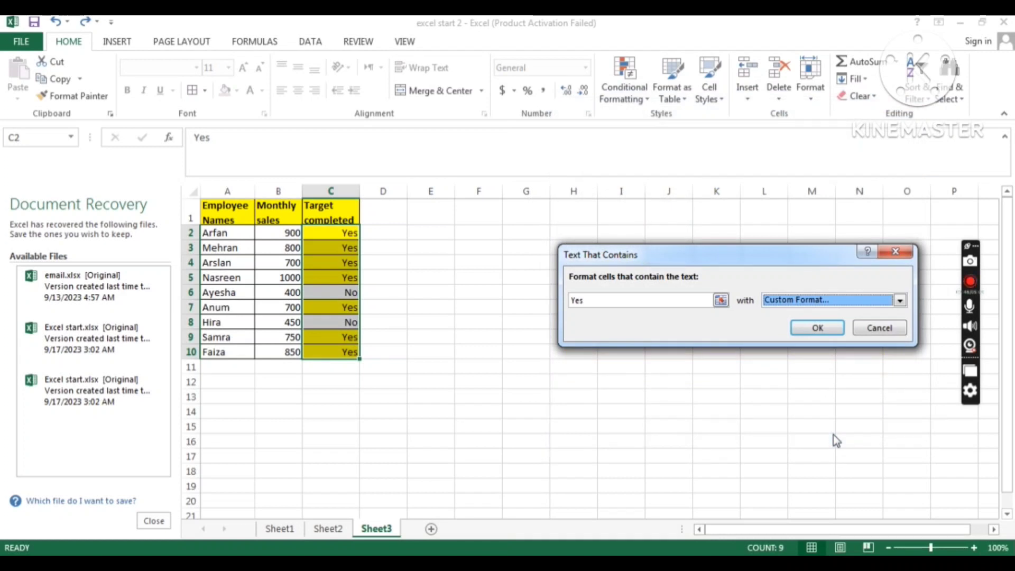
{"action": "left_click", "coordinate": [816, 327]}
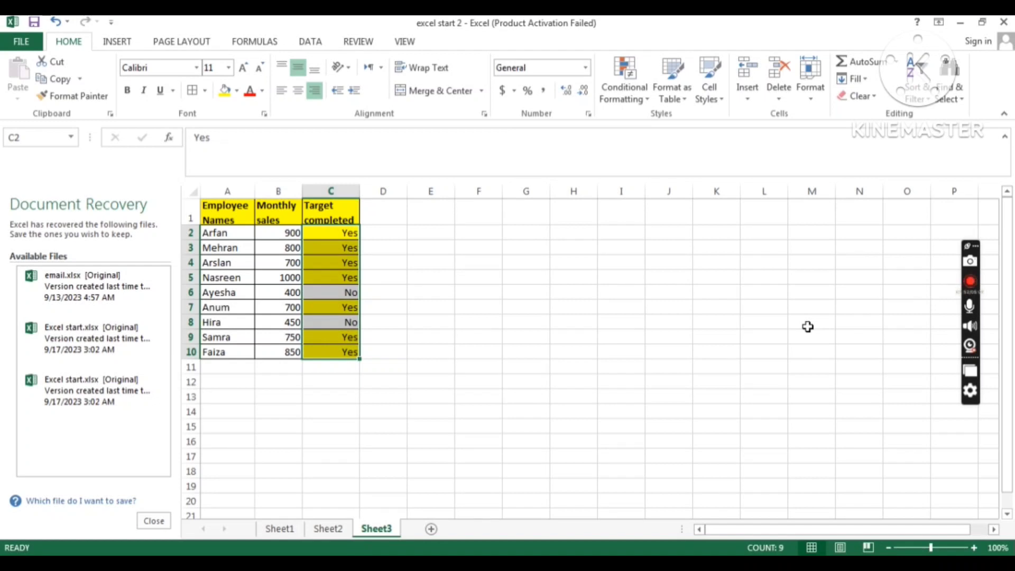
{"action": "key", "text": "ctrl+z"}
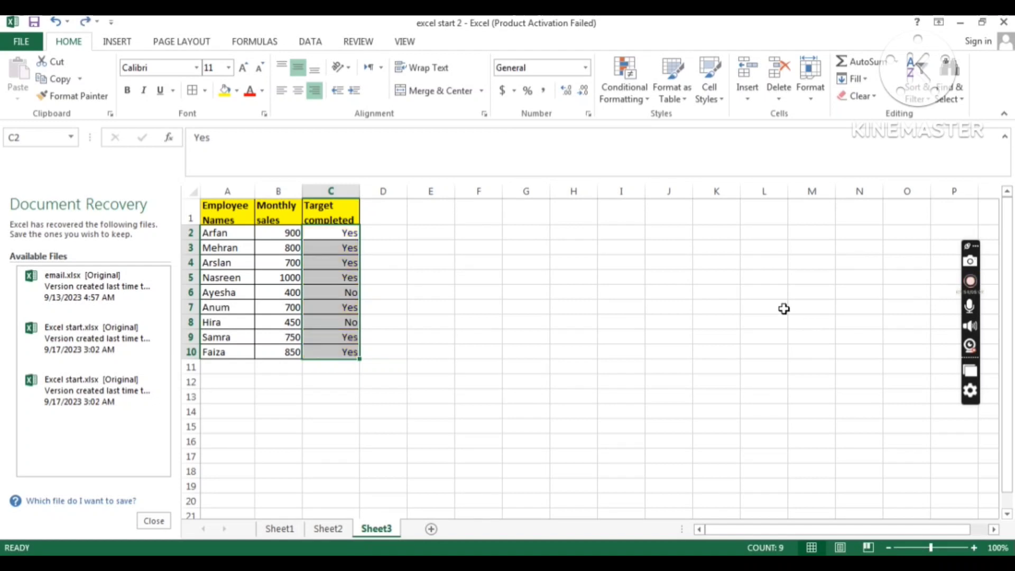
Step: Apply a Text That Contains rule for "No" to C2:C10 with Light Red Fill with Dark Red Text, and undo it
{"action": "left_click", "coordinate": [626, 100]}
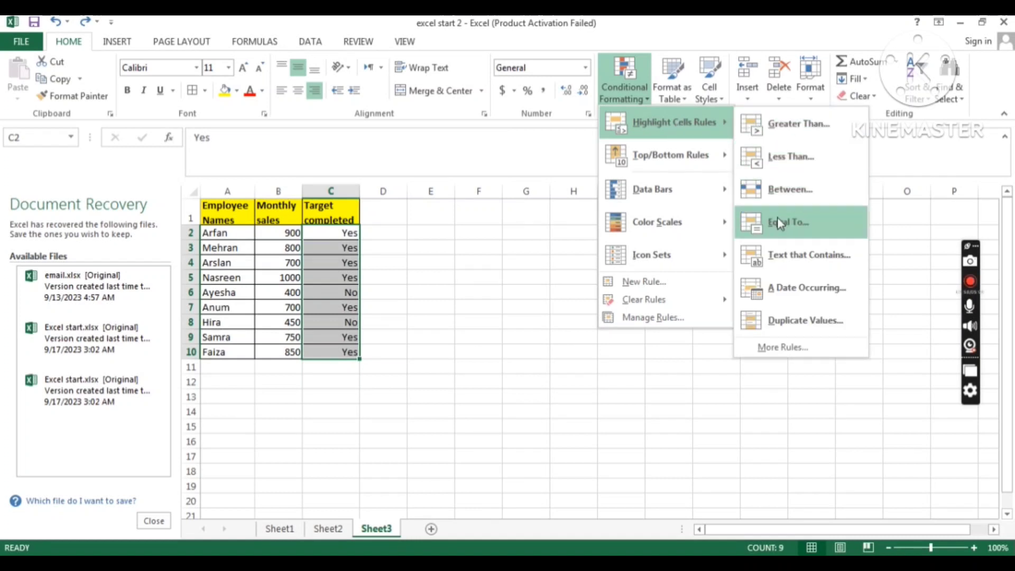
{"action": "left_click", "coordinate": [784, 253]}
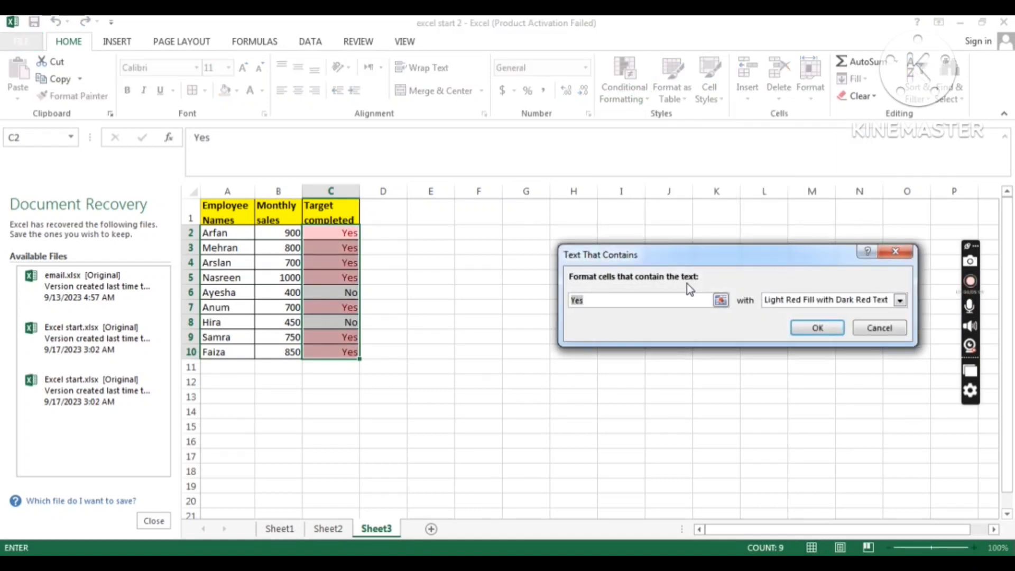
{"action": "type", "text": "No"}
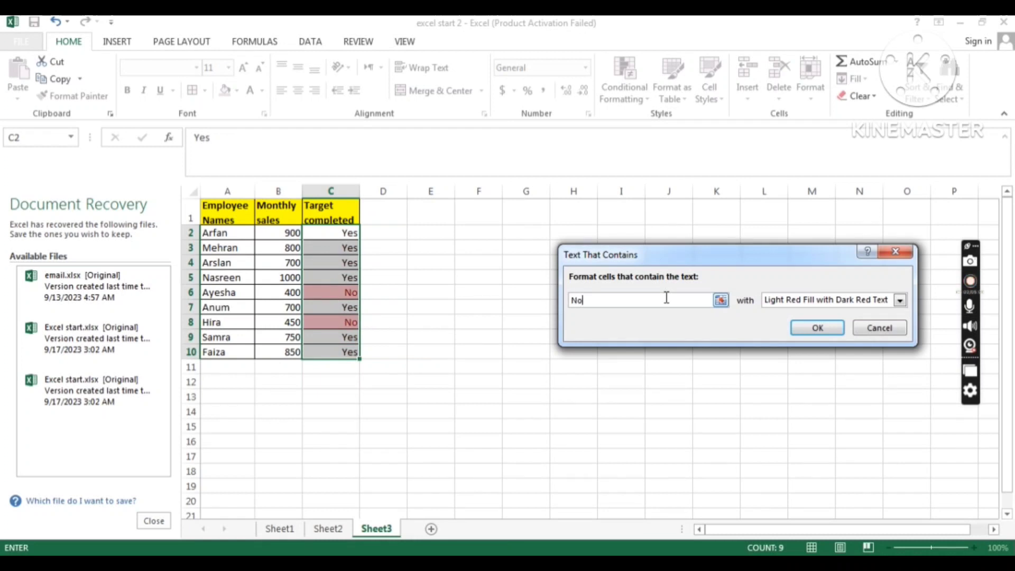
{"action": "left_click", "coordinate": [817, 328]}
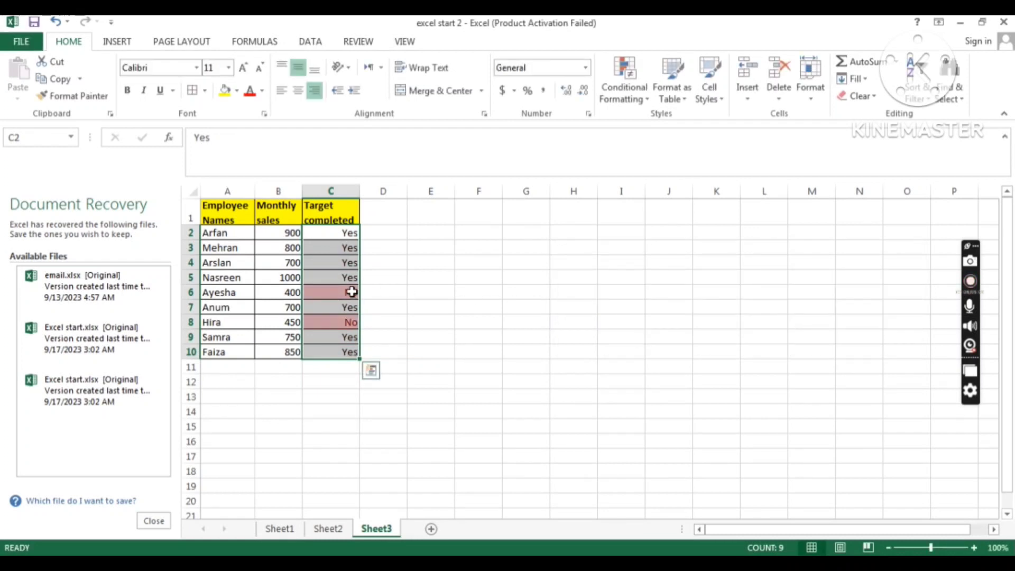
{"action": "left_click", "coordinate": [634, 109]}
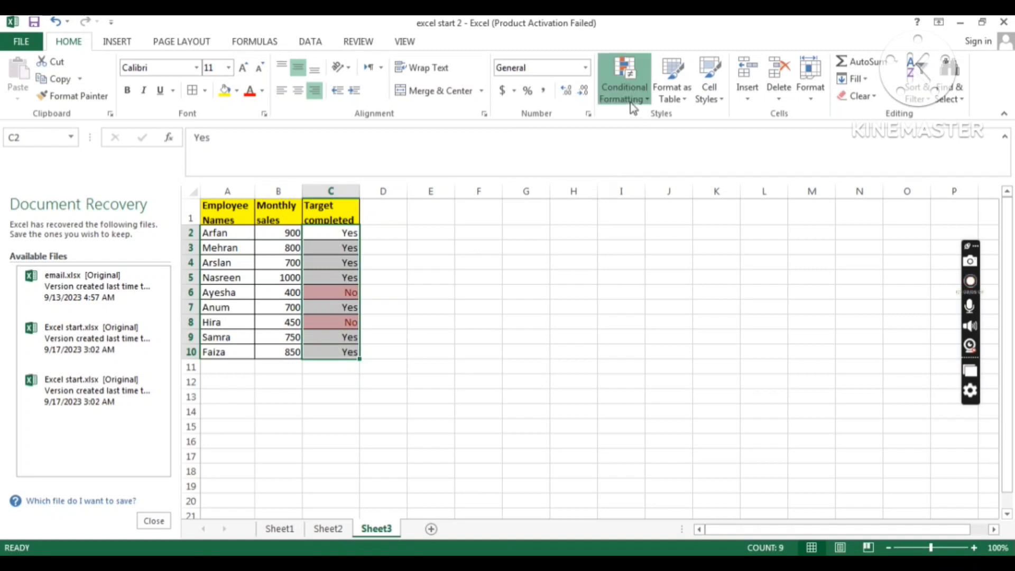
{"action": "left_click", "coordinate": [498, 250]}
{"action": "key", "text": "ctrl+z"}
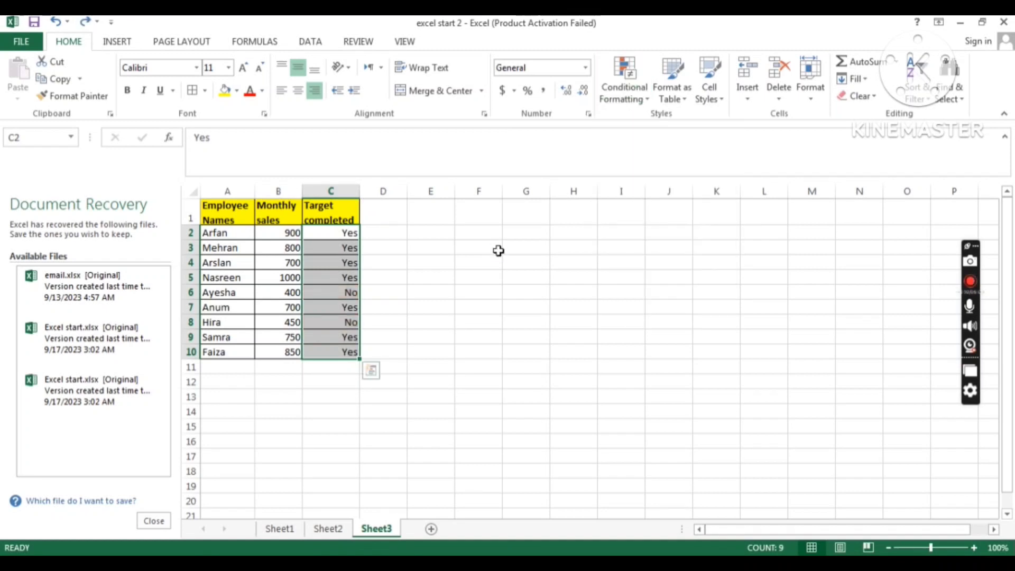
Step: View the settings of the A Date Occurring highlight rule, and dismiss it without applying
{"action": "left_click", "coordinate": [624, 100]}
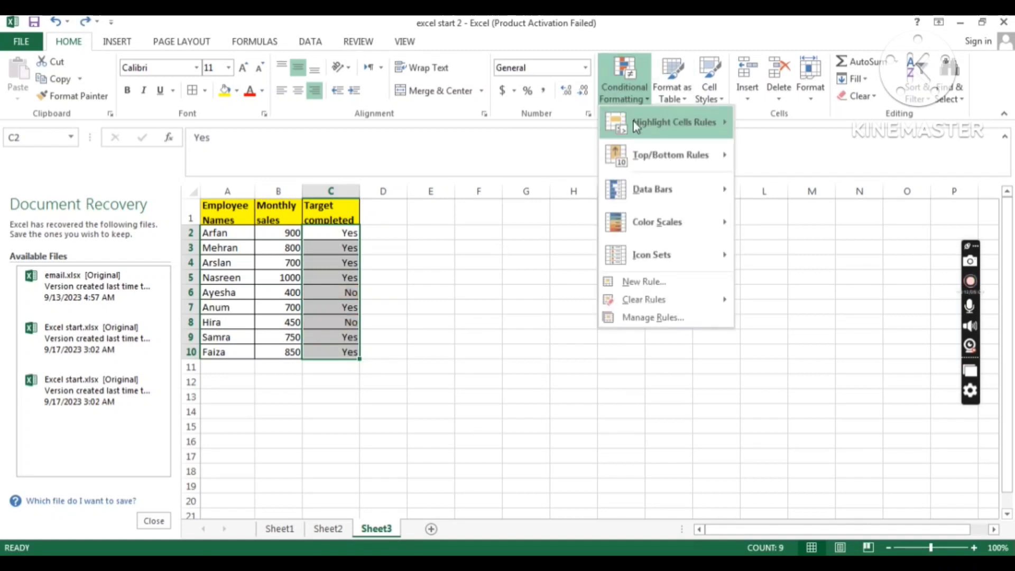
{"action": "mouse_move", "coordinate": [633, 122]}
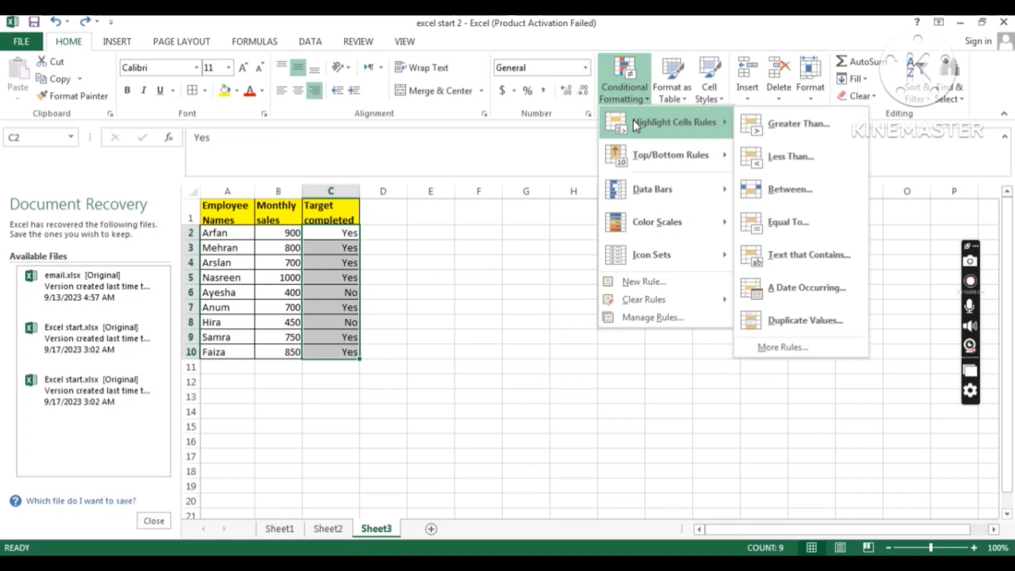
{"action": "left_click", "coordinate": [793, 294]}
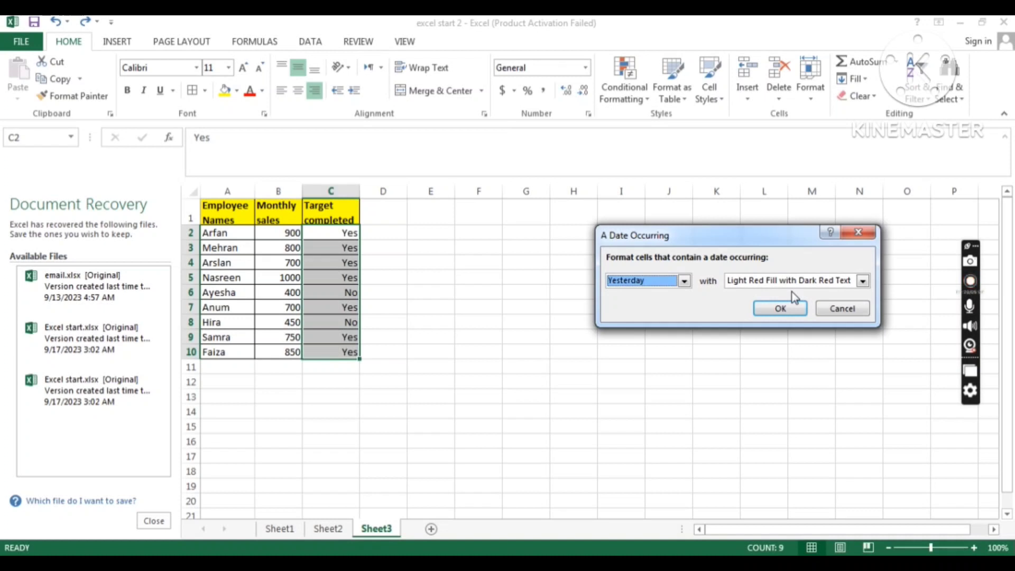
{"action": "left_click", "coordinate": [858, 231]}
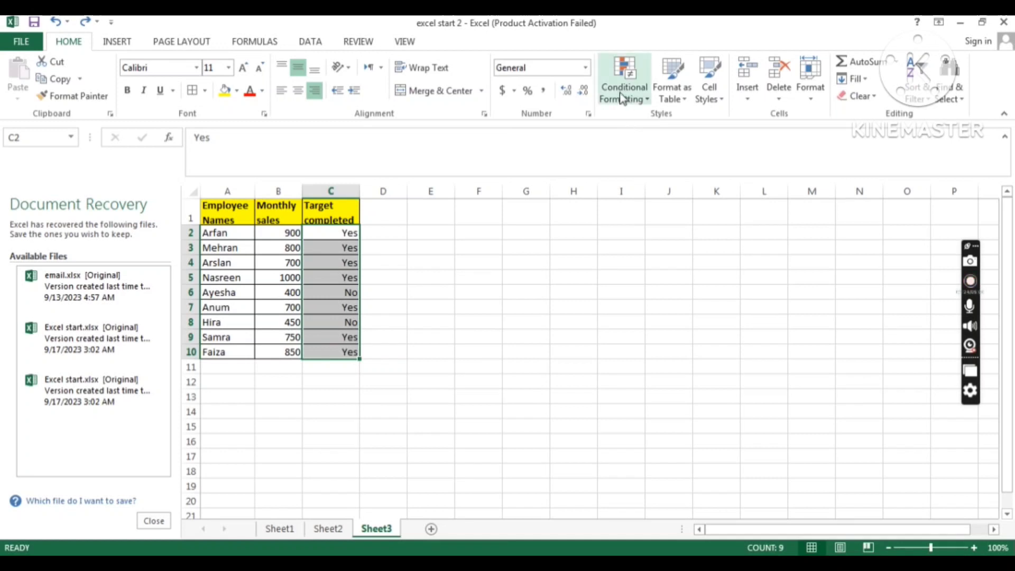
Step: Apply a Duplicate Values highlight rule with Light Red Fill with Dark Red Text to C2:C10, and undo it
{"action": "left_click", "coordinate": [623, 97]}
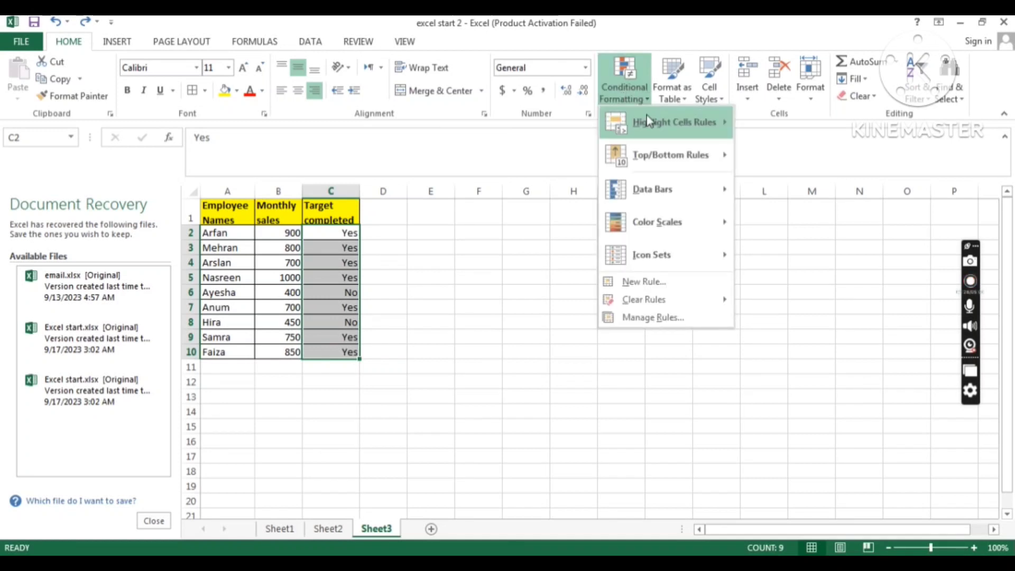
{"action": "mouse_move", "coordinate": [647, 121]}
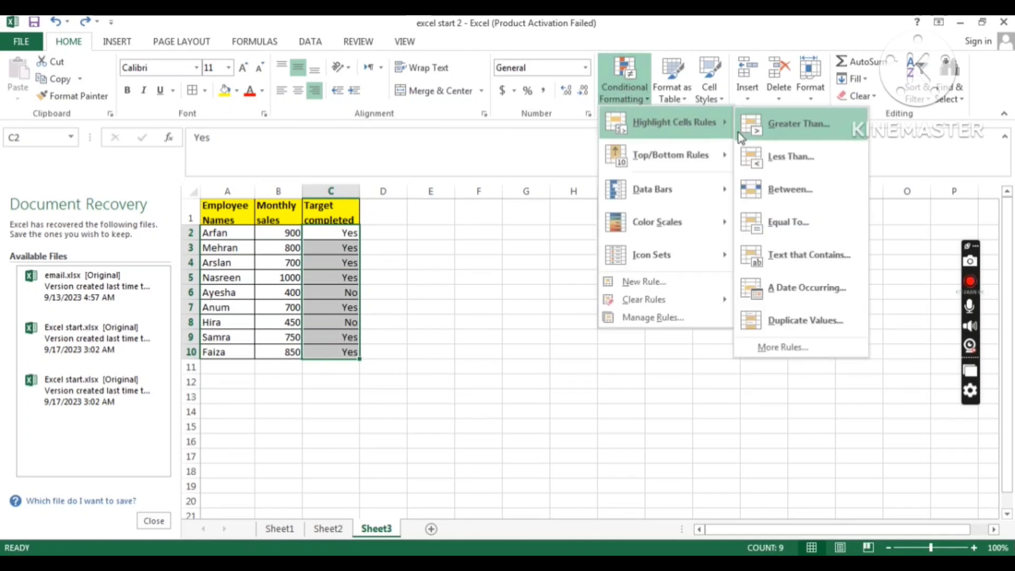
{"action": "left_click", "coordinate": [786, 321]}
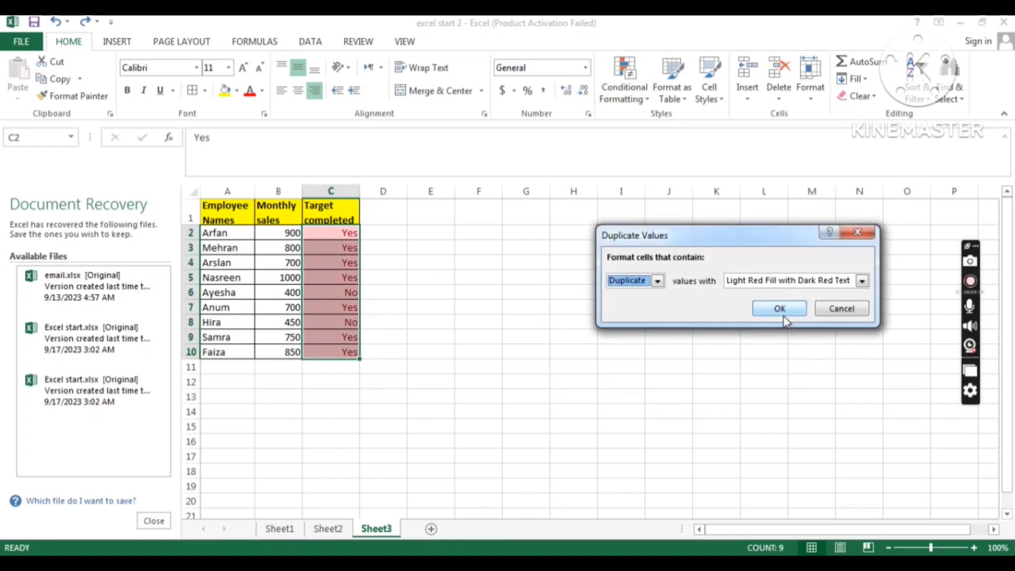
{"action": "left_click", "coordinate": [785, 313]}
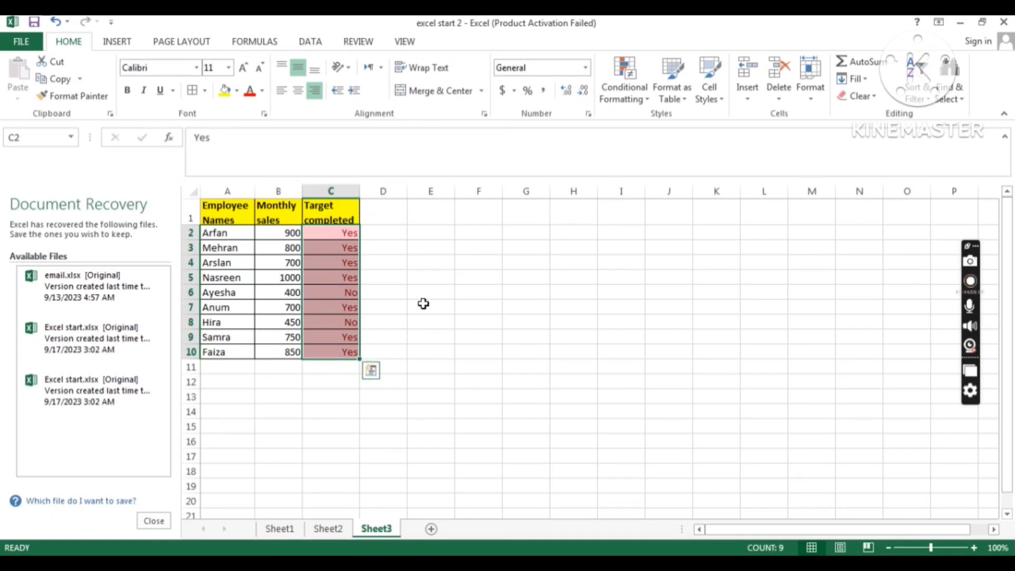
{"action": "key", "text": "ctrl+z"}
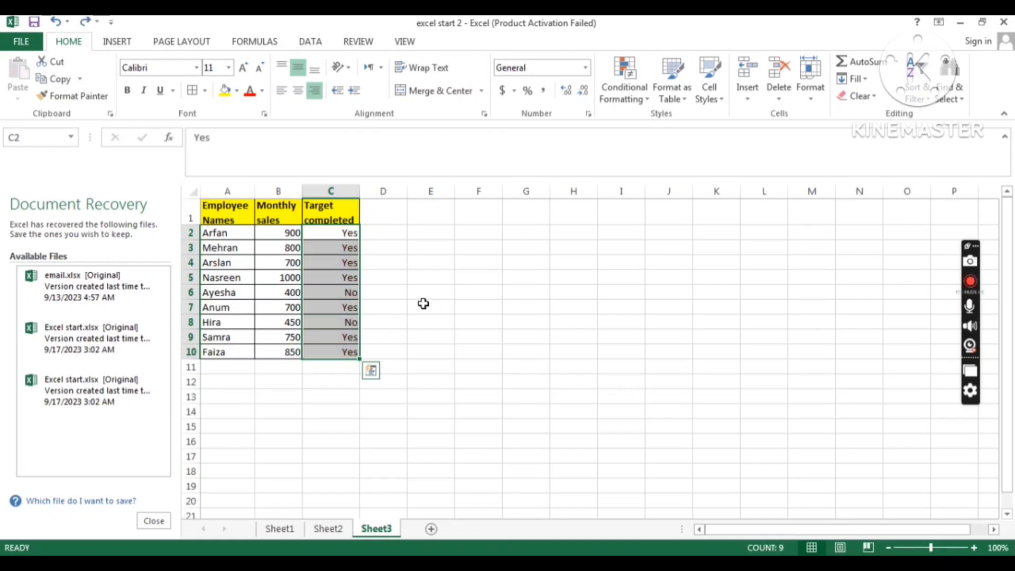
Step: View the New Formatting Rule options behind the additional highlight rules, and close them without creating a rule
{"action": "left_click", "coordinate": [626, 97]}
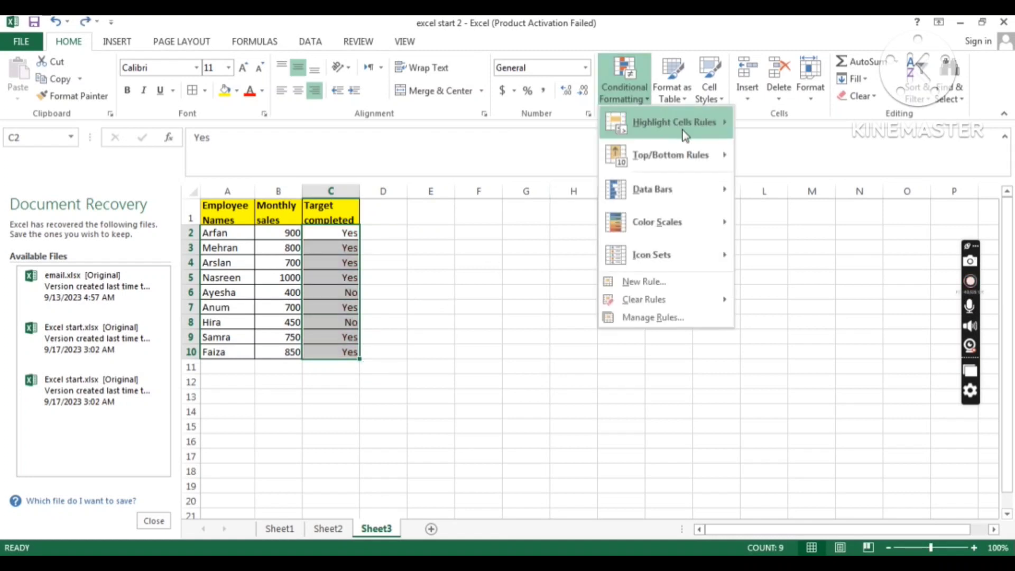
{"action": "mouse_move", "coordinate": [685, 135]}
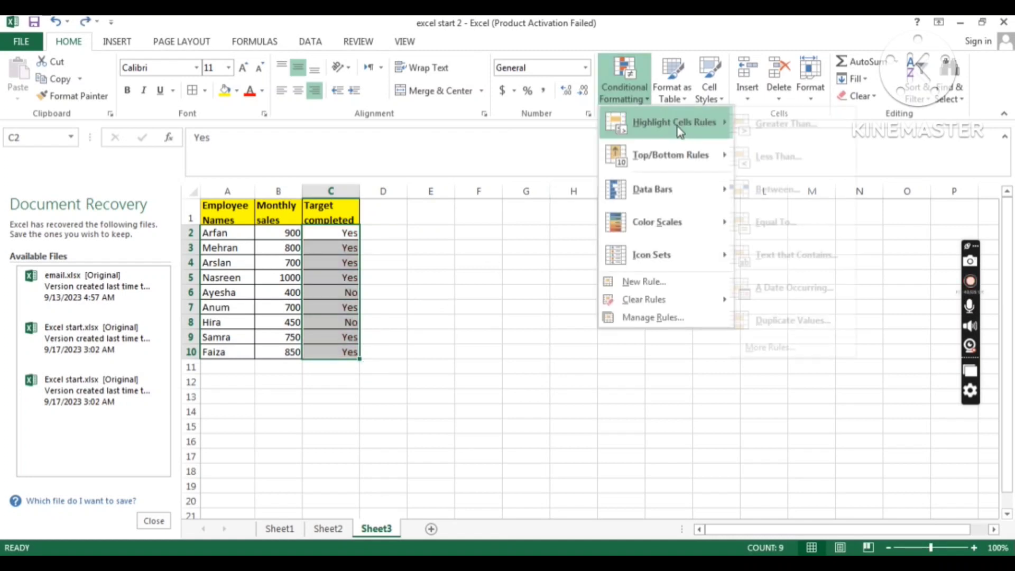
{"action": "left_click", "coordinate": [797, 345]}
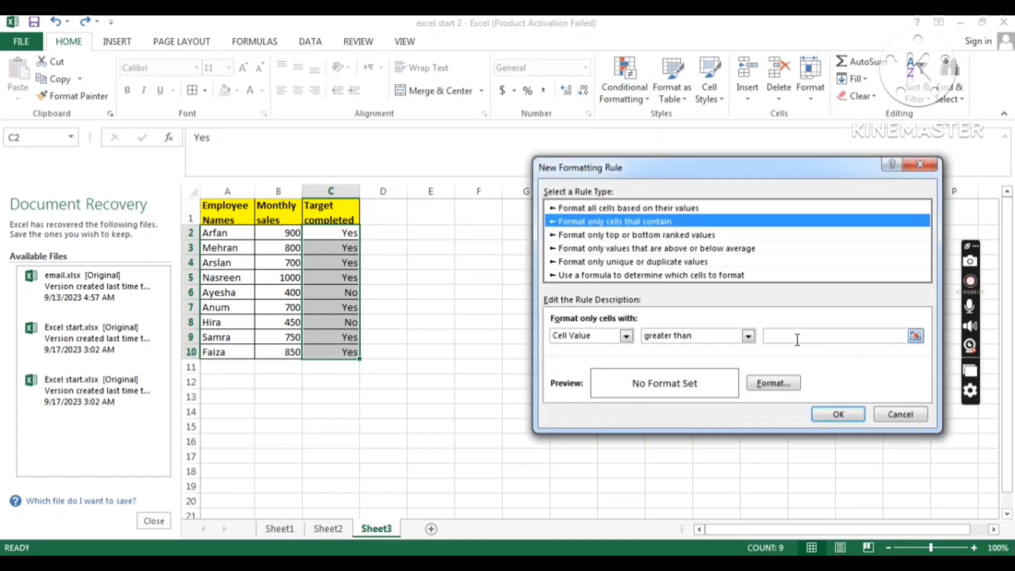
{"action": "left_click", "coordinate": [919, 165]}
{"action": "left_click", "coordinate": [621, 97]}
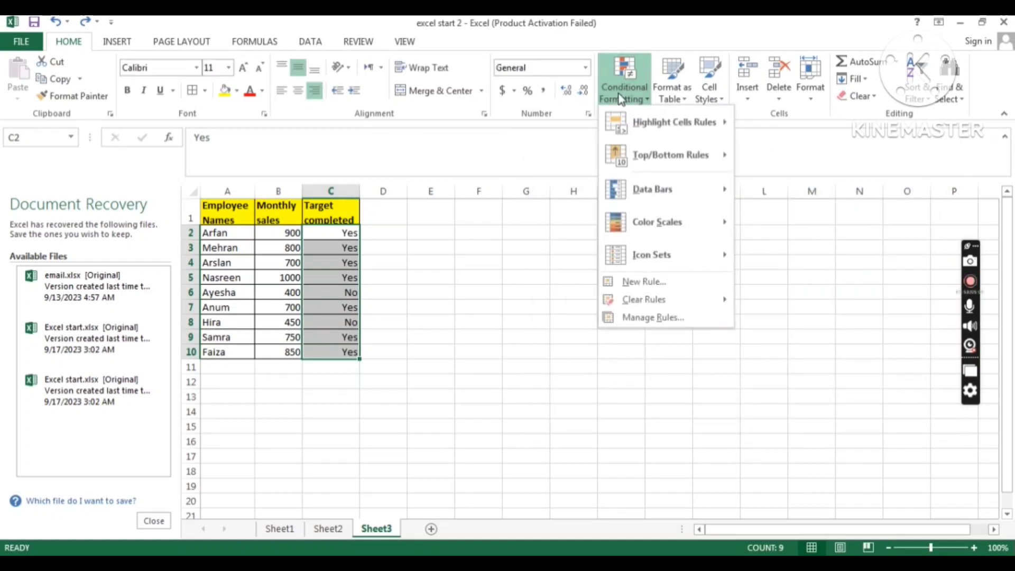
{"action": "mouse_move", "coordinate": [647, 157]}
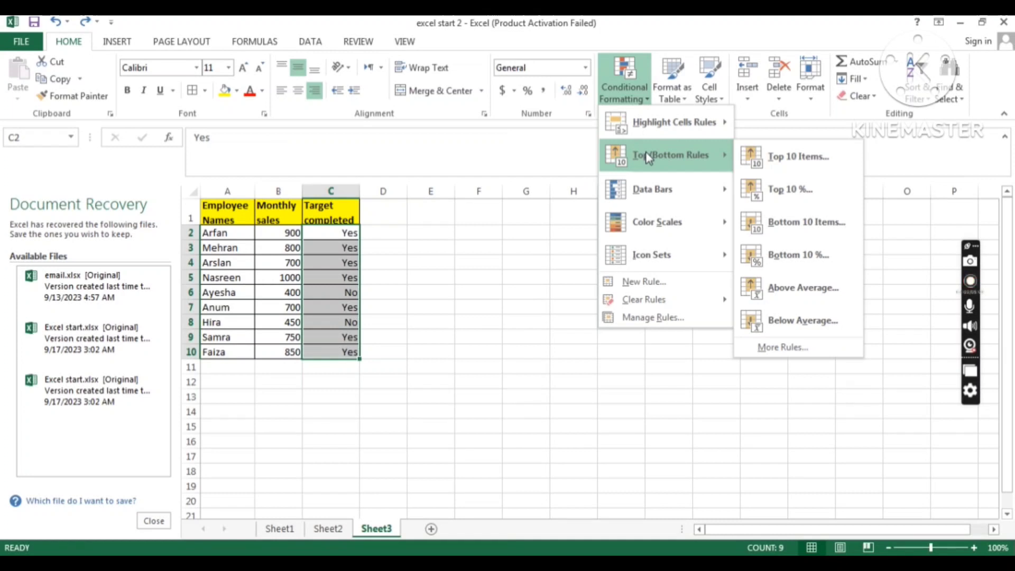
{"action": "left_click", "coordinate": [518, 215]}
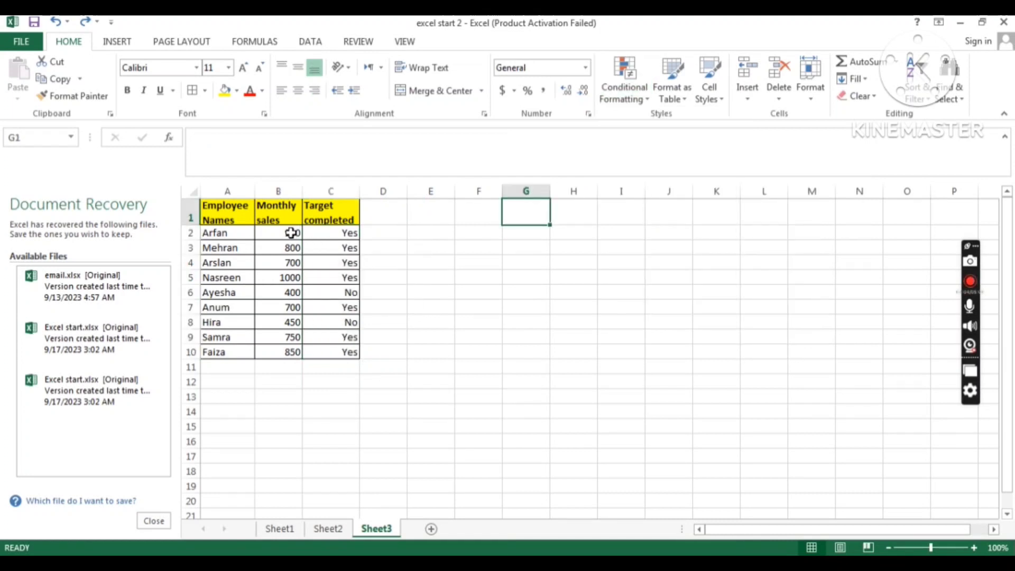
Step: Apply a Top 10 Items rule with a custom yellow fill to the monthly sales in B2:B10, and undo it
{"action": "left_click_drag", "start_coordinate": [290, 232], "coordinate": [289, 351]}
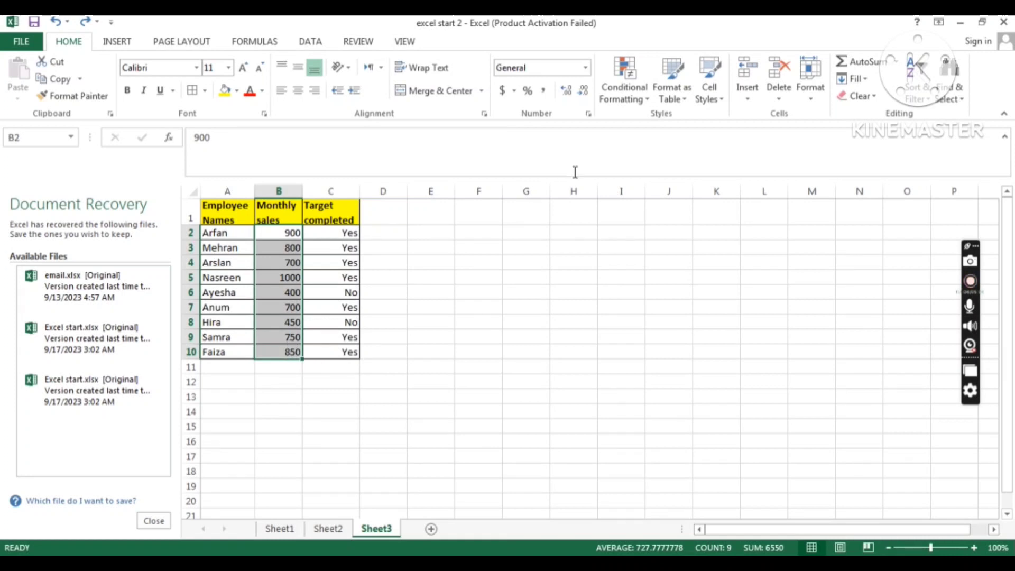
{"action": "left_click", "coordinate": [614, 100]}
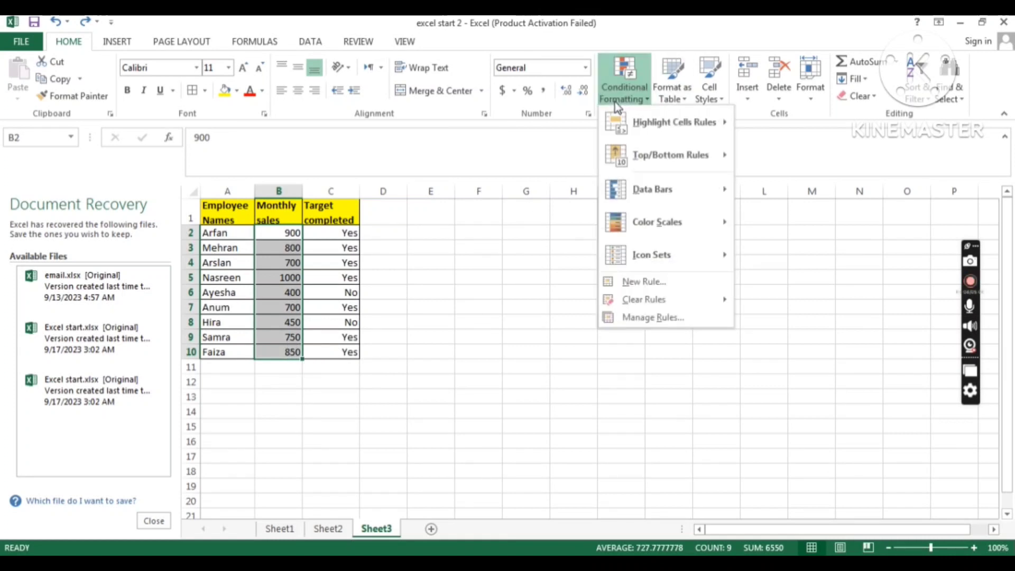
{"action": "mouse_move", "coordinate": [681, 156]}
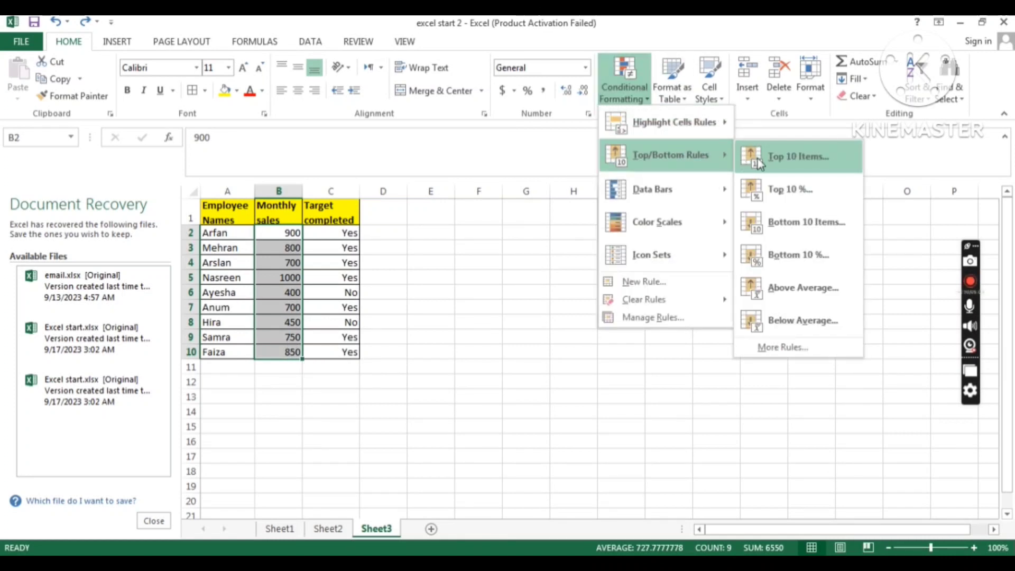
{"action": "left_click", "coordinate": [776, 161]}
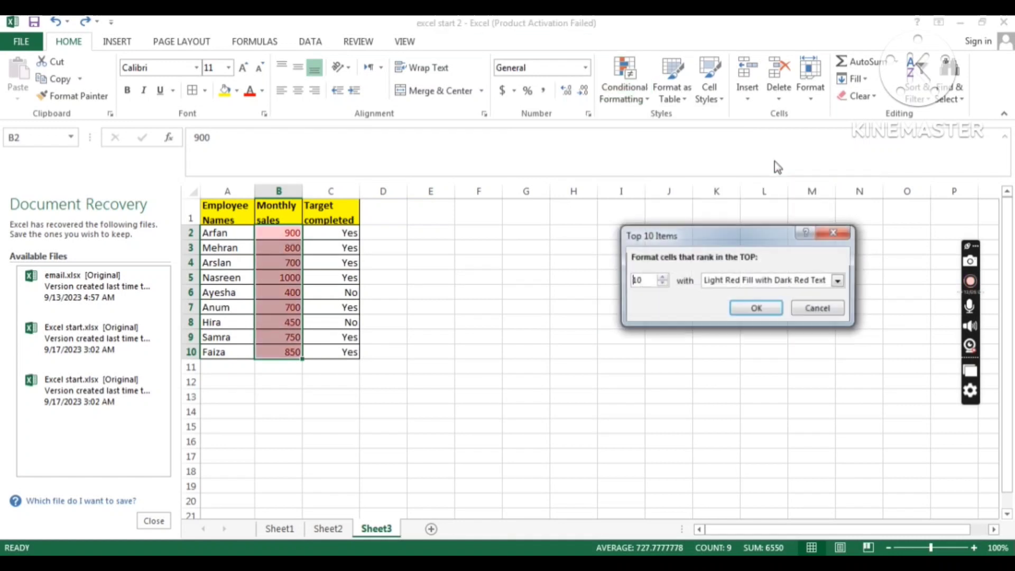
{"action": "left_click", "coordinate": [839, 281]}
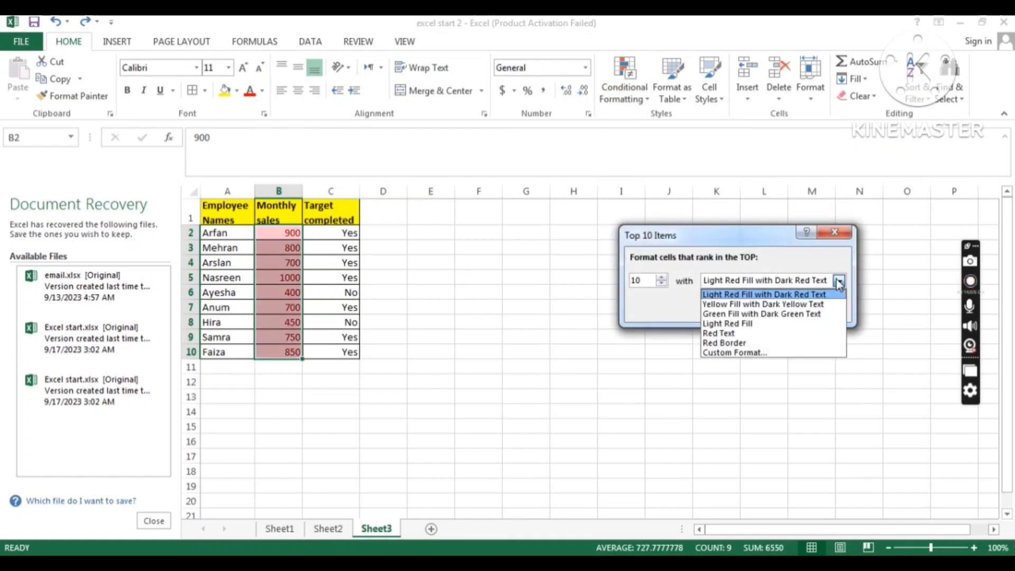
{"action": "left_click", "coordinate": [769, 351]}
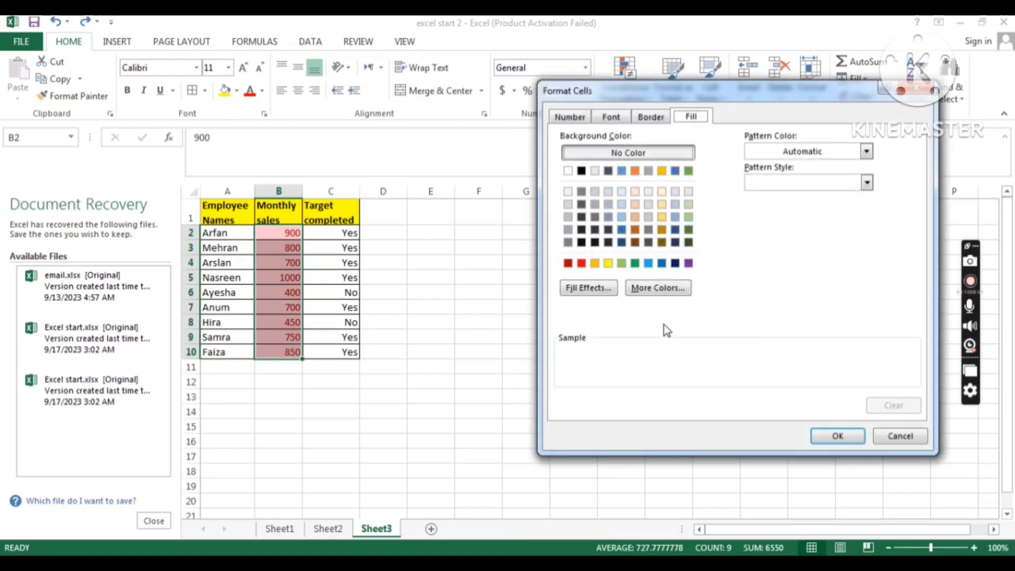
{"action": "left_click", "coordinate": [608, 264]}
{"action": "left_click", "coordinate": [836, 437]}
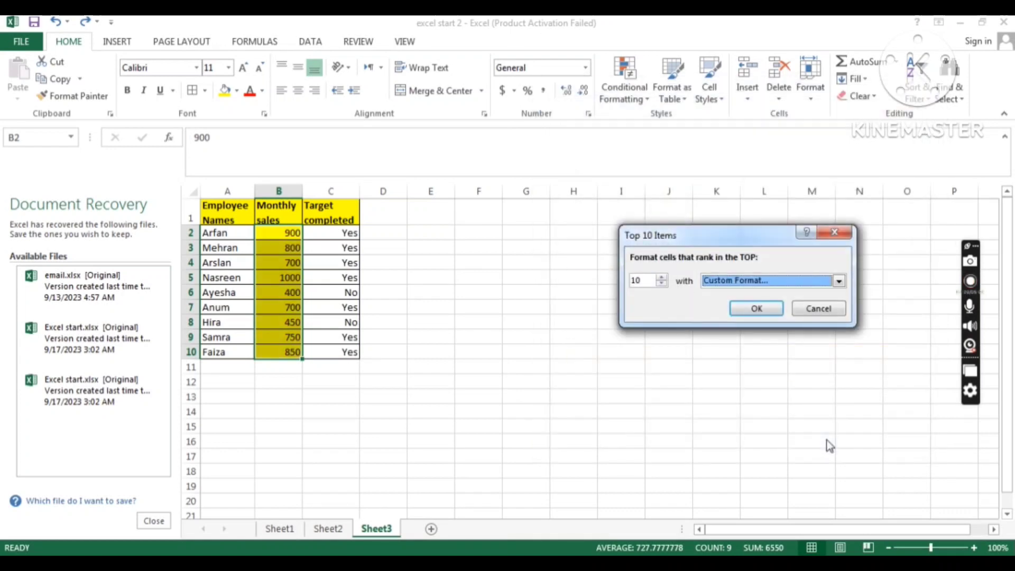
{"action": "left_click", "coordinate": [756, 308]}
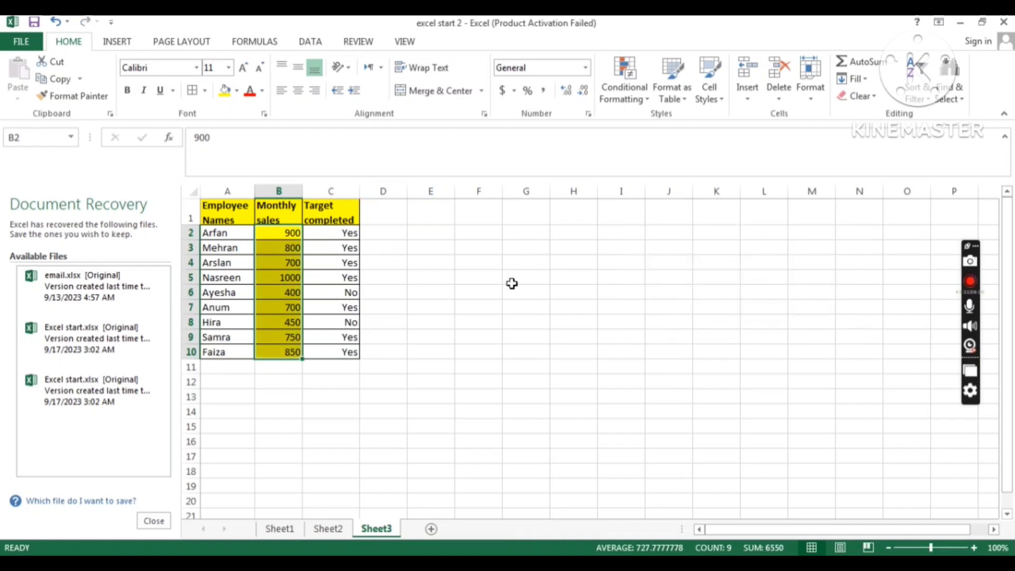
{"action": "key", "text": "ctrl+z"}
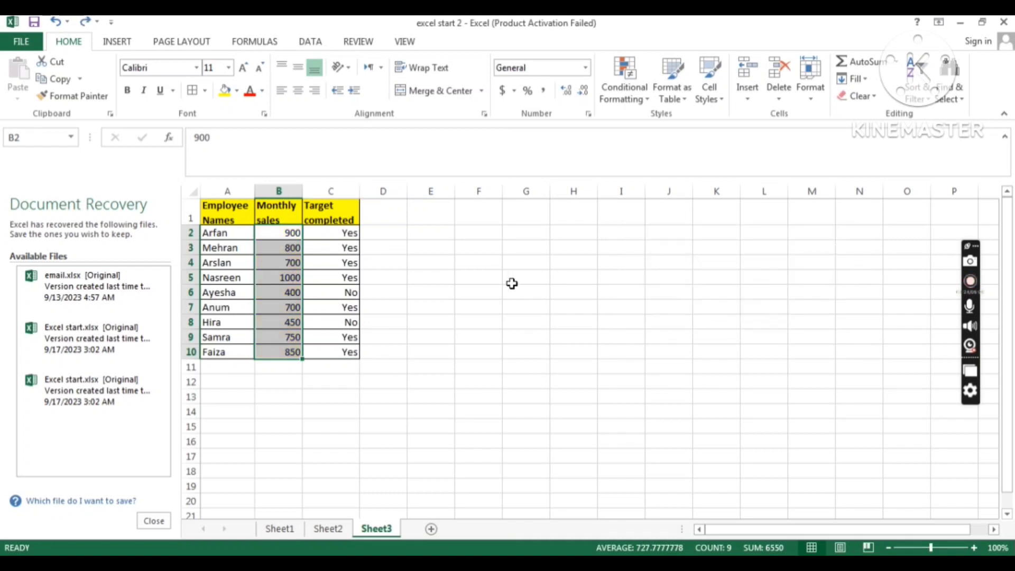
Step: View the settings of the Top 10% rule for B2:B10, and dismiss it without applying
{"action": "left_click", "coordinate": [635, 96]}
{"action": "mouse_move", "coordinate": [648, 159]}
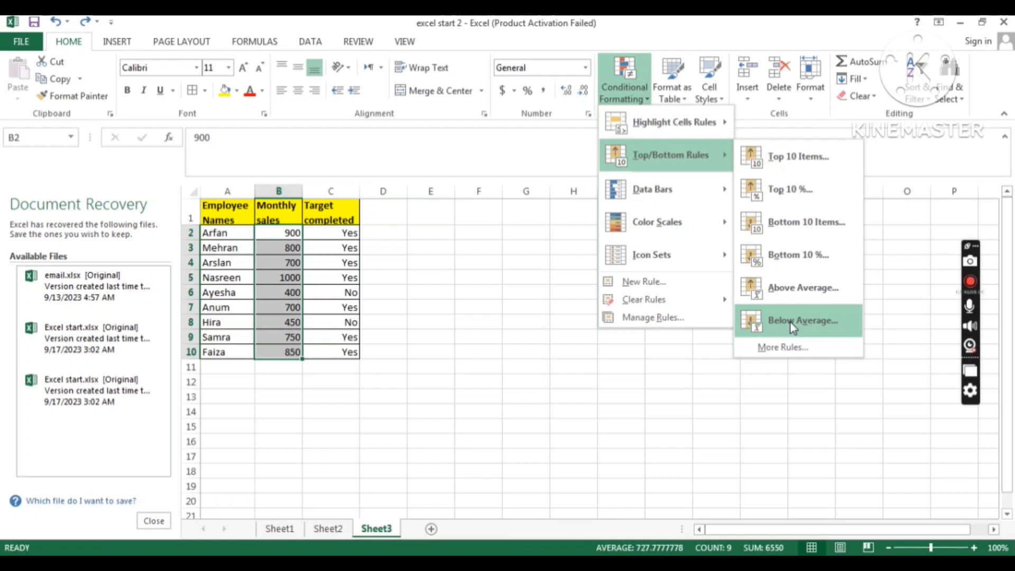
{"action": "left_click", "coordinate": [800, 184]}
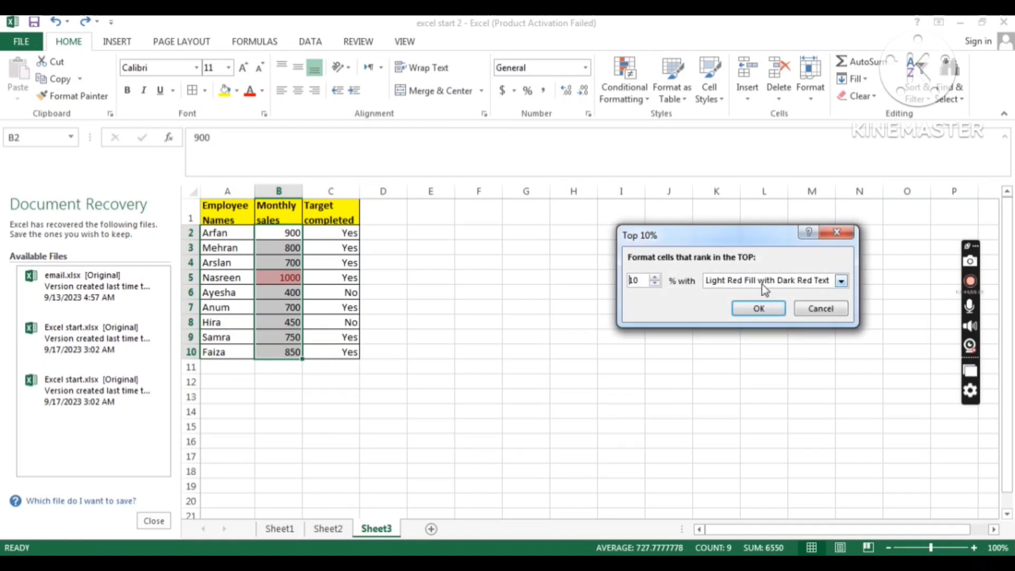
{"action": "left_click", "coordinate": [834, 233]}
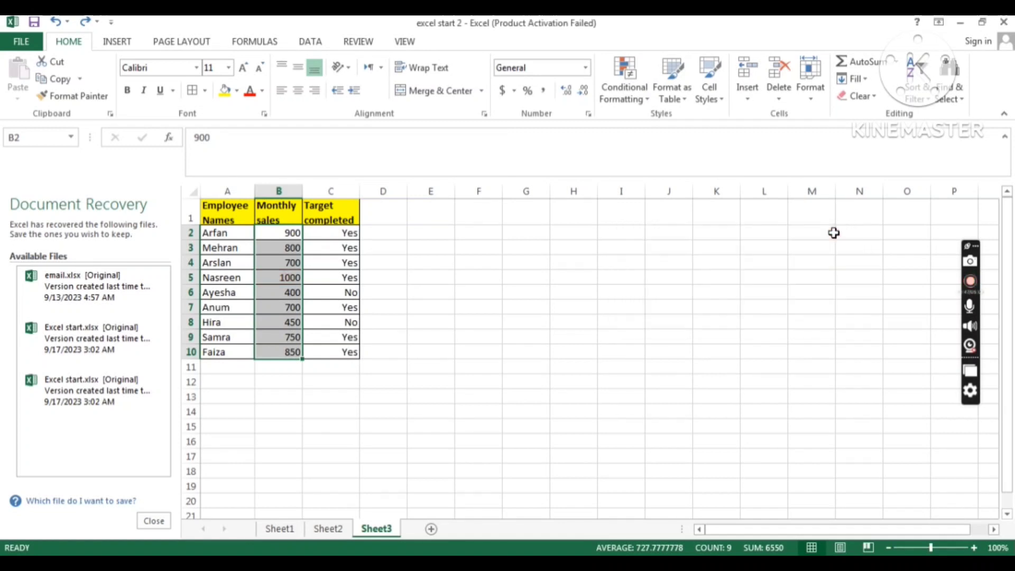
Step: Apply blue gradient-fill data bars to the monthly sales in B2:B10, and undo them
{"action": "left_click", "coordinate": [622, 96]}
{"action": "mouse_move", "coordinate": [658, 191]}
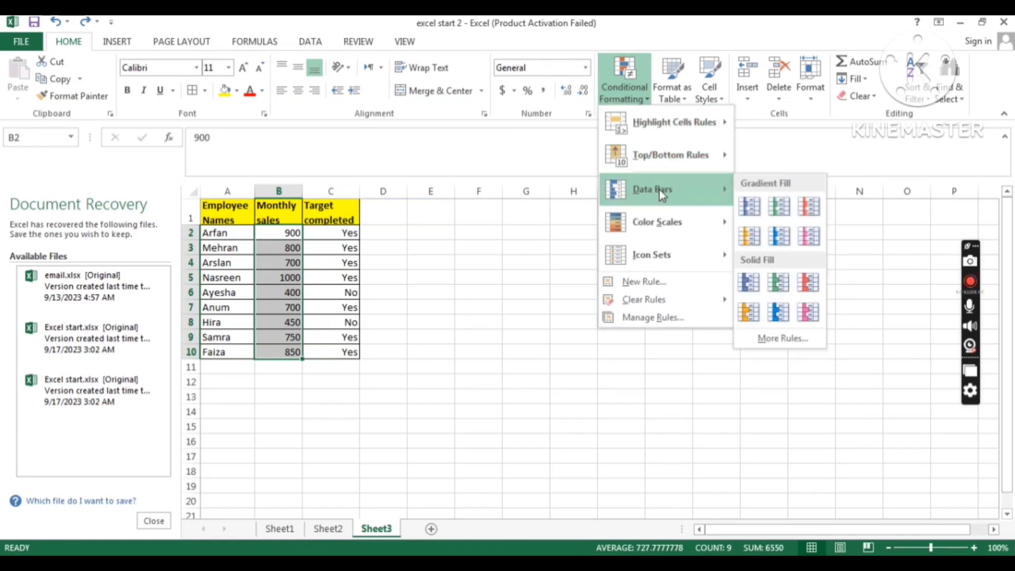
{"action": "left_click", "coordinate": [755, 206]}
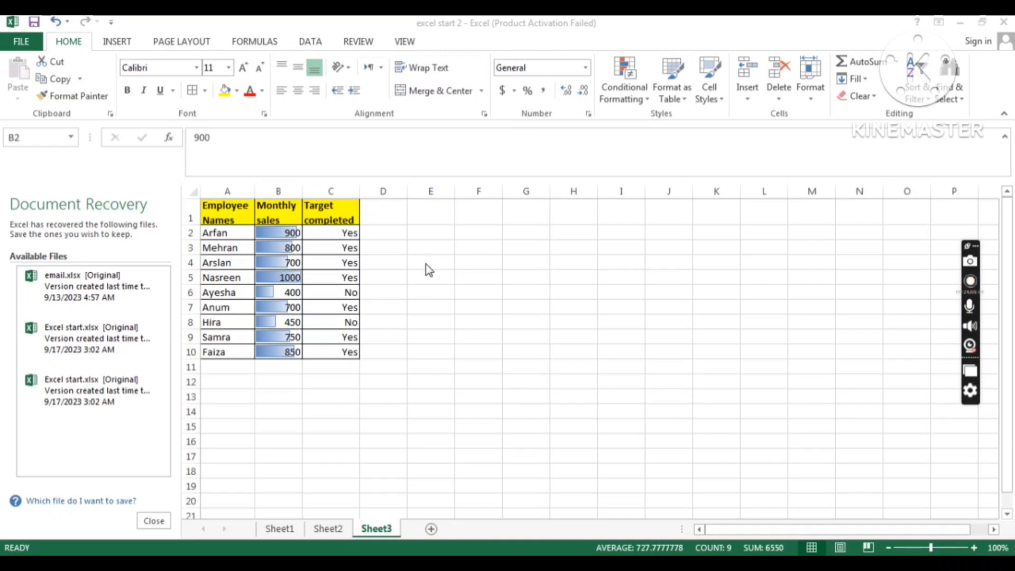
{"action": "left_click", "coordinate": [340, 258]}
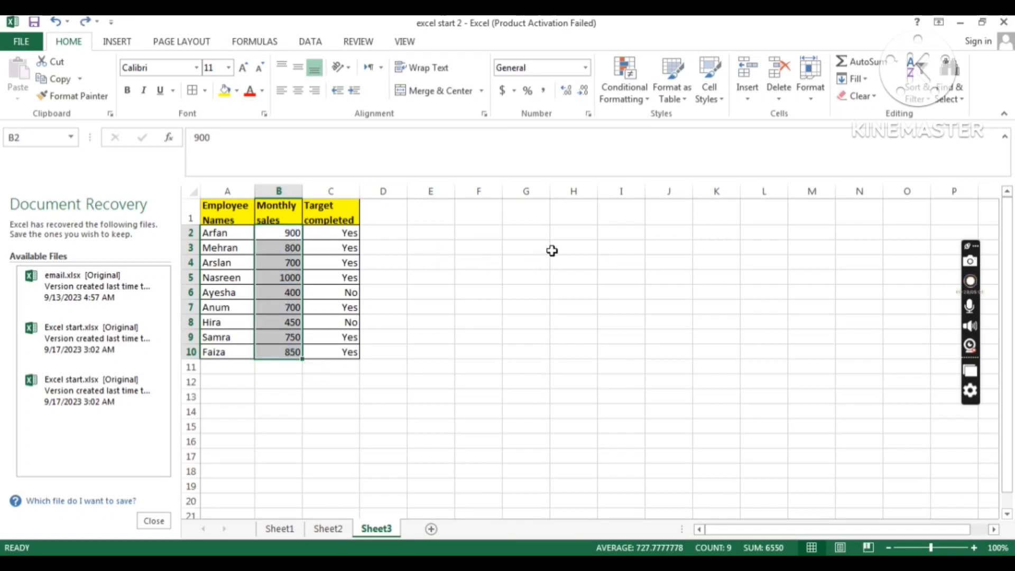
Step: Preview the data bar styles, apply the Green-Yellow-Red color scale to B2:B10, and undo it
{"action": "left_click", "coordinate": [627, 96]}
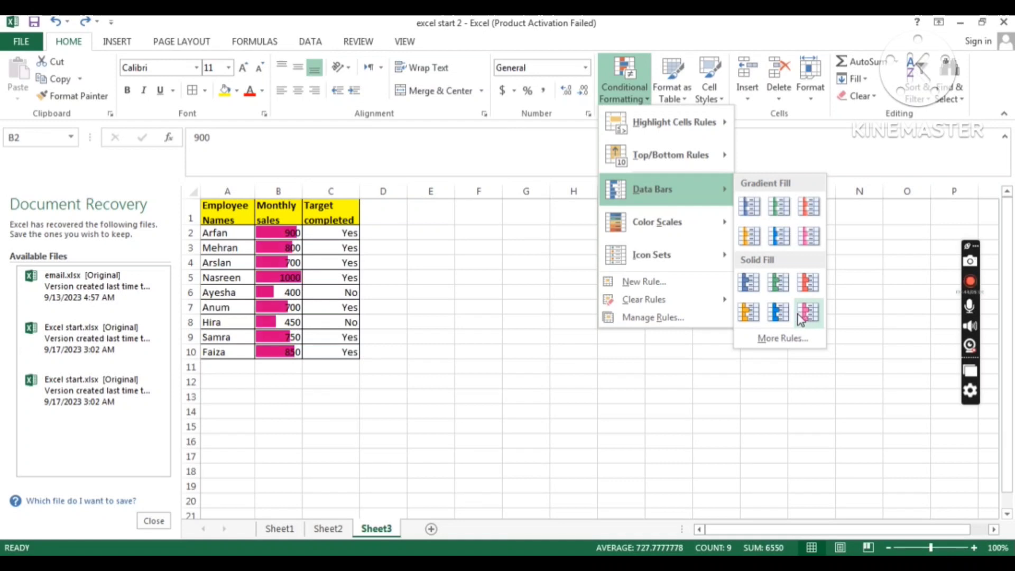
{"action": "mouse_move", "coordinate": [670, 229]}
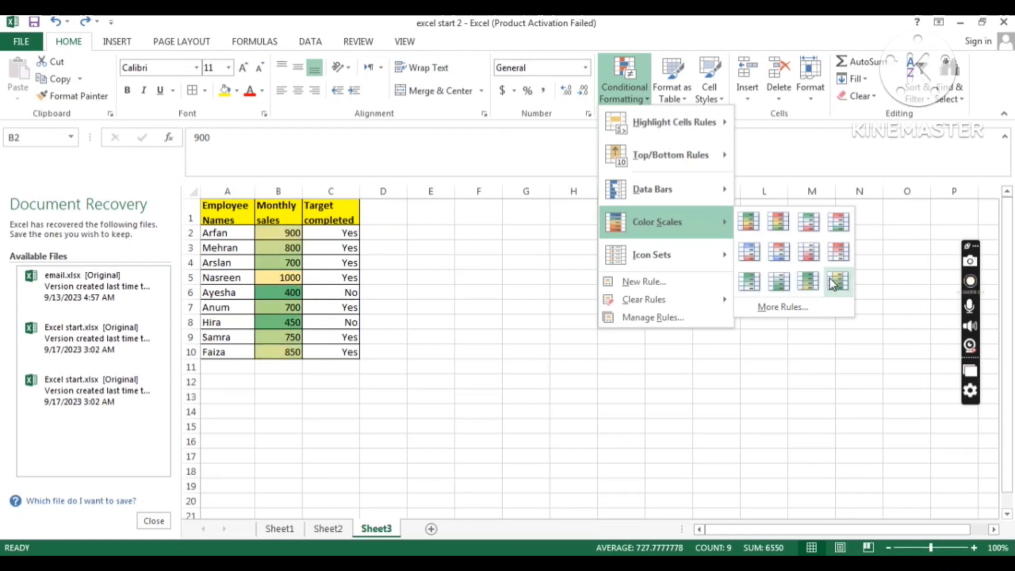
{"action": "left_click", "coordinate": [749, 224]}
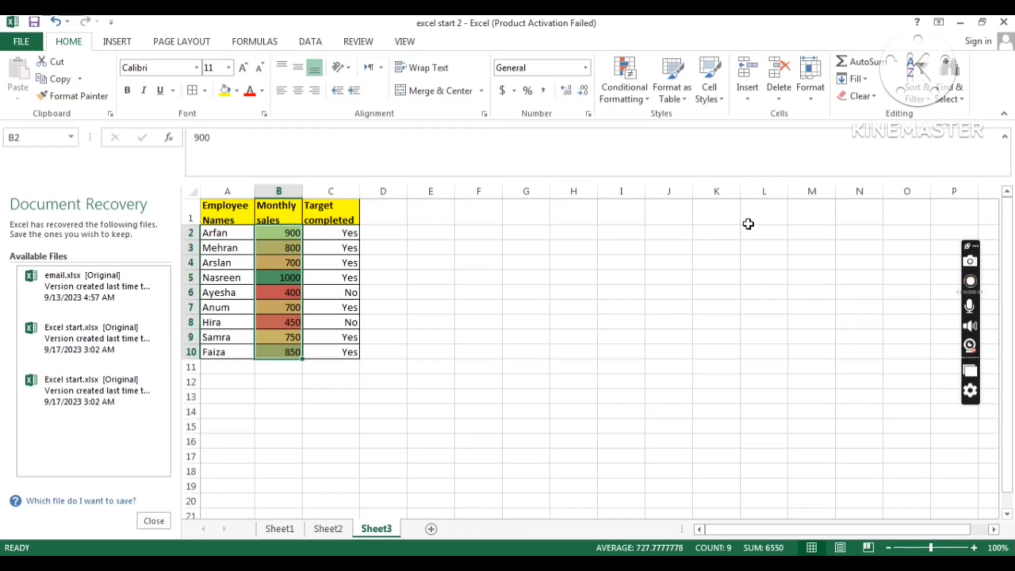
{"action": "key", "text": "ctrl+z"}
Step: View the remaining conditional formatting options and the Rules Manager for B2:B10, and close it without changes
{"action": "left_click", "coordinate": [629, 88]}
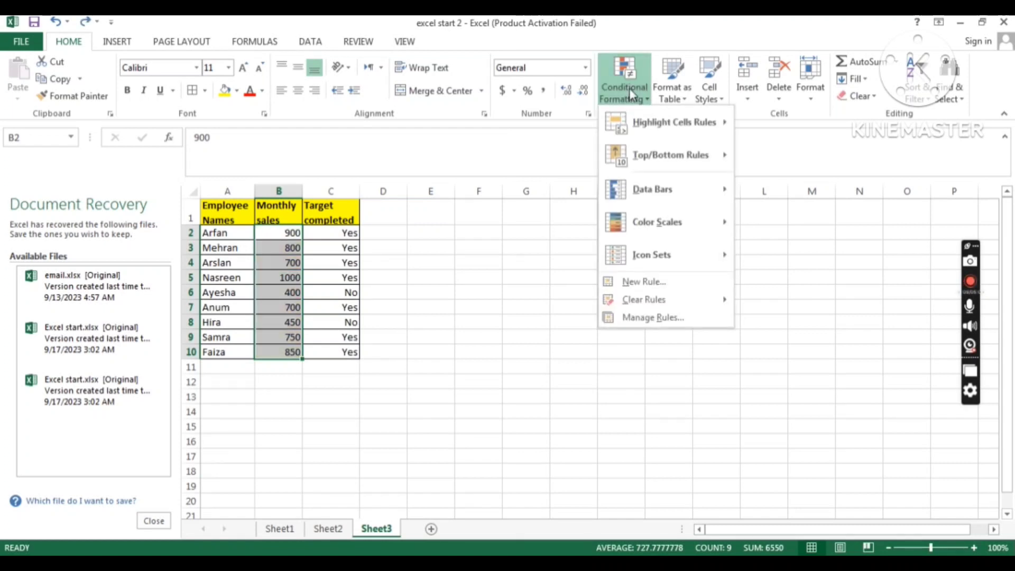
{"action": "mouse_move", "coordinate": [658, 255]}
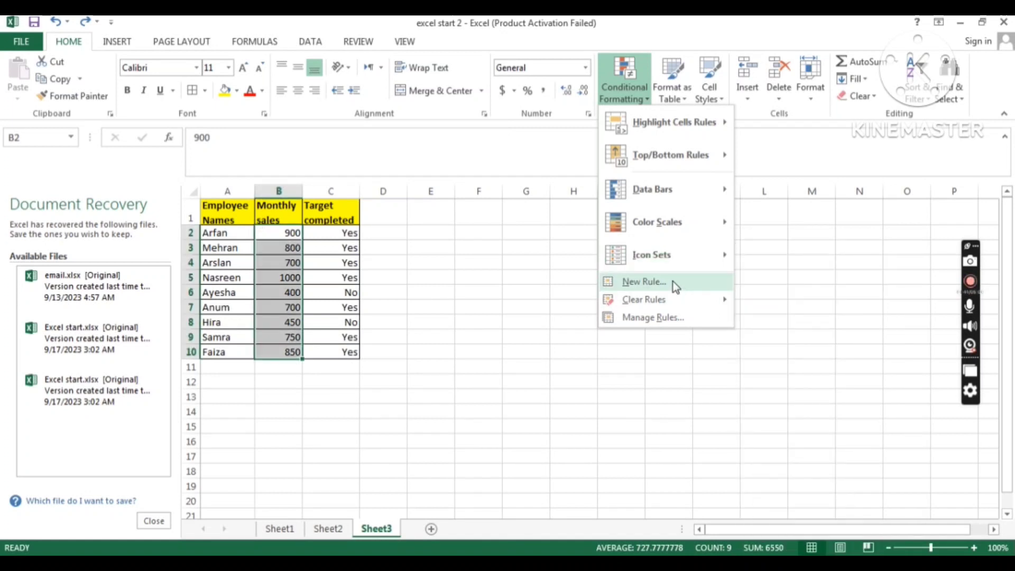
{"action": "mouse_move", "coordinate": [673, 299]}
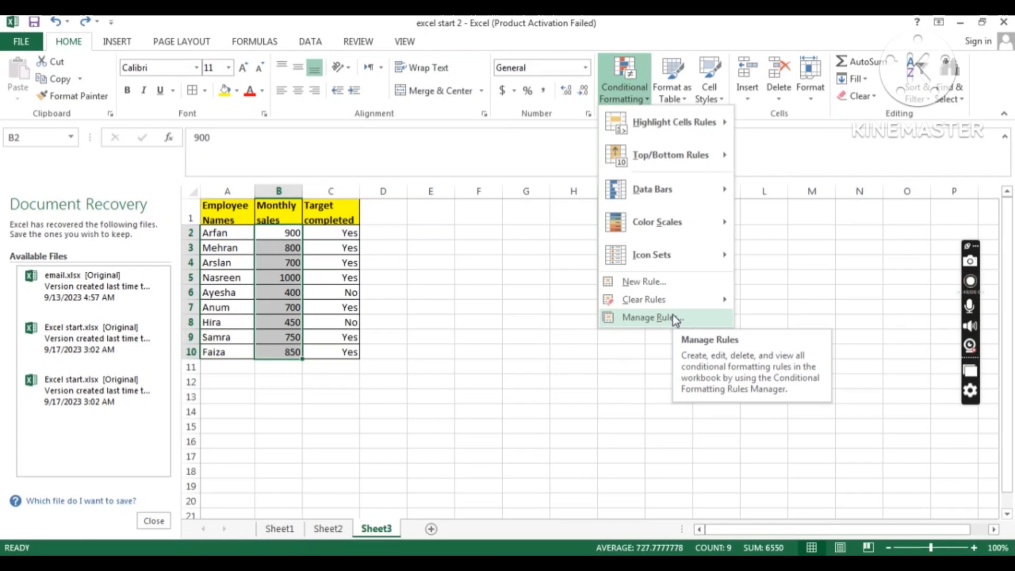
{"action": "left_click", "coordinate": [674, 316]}
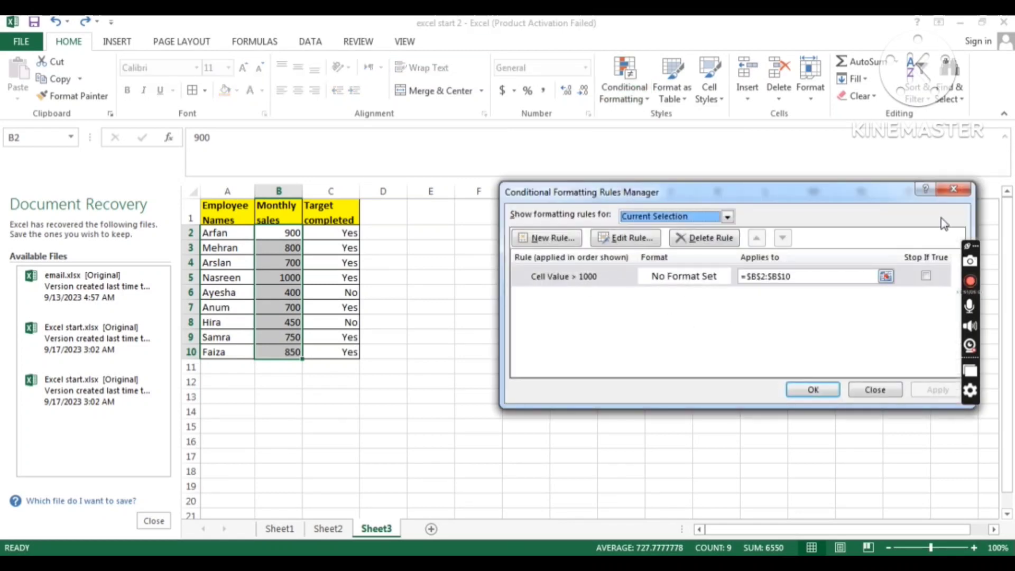
{"action": "left_click", "coordinate": [953, 189]}
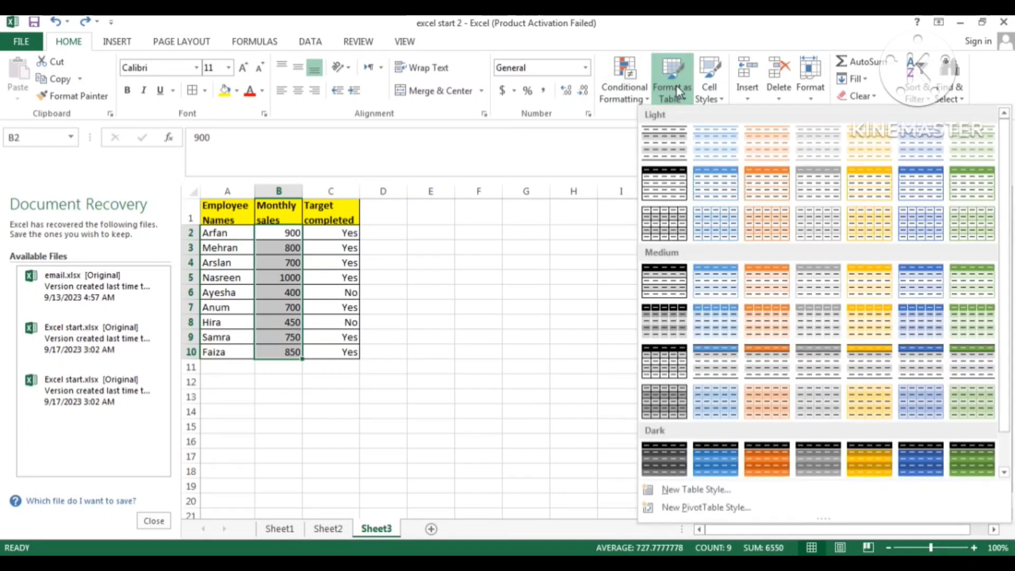
{"action": "left_click", "coordinate": [680, 94]}
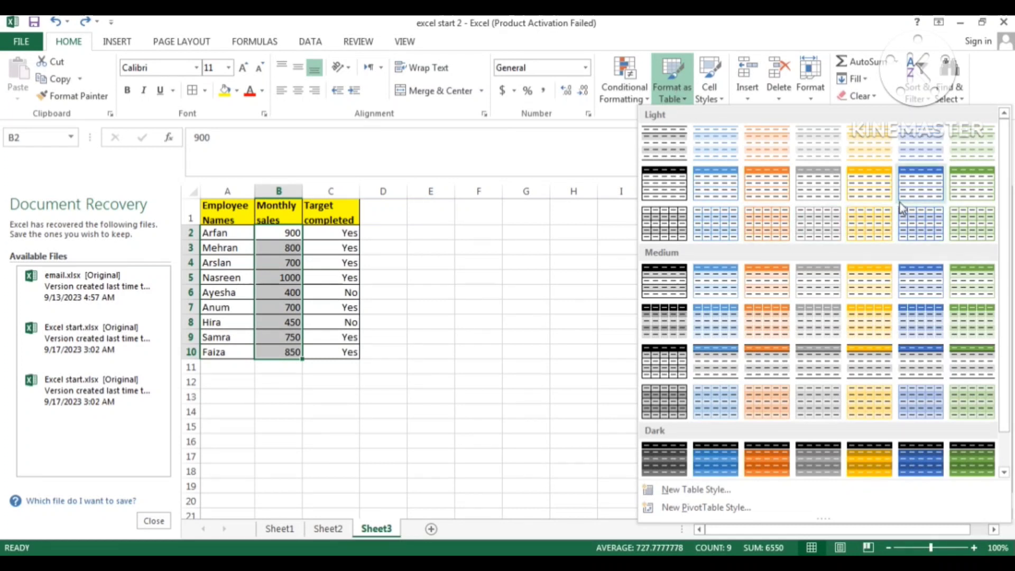
{"action": "left_click", "coordinate": [559, 231]}
{"action": "left_click", "coordinate": [559, 231]}
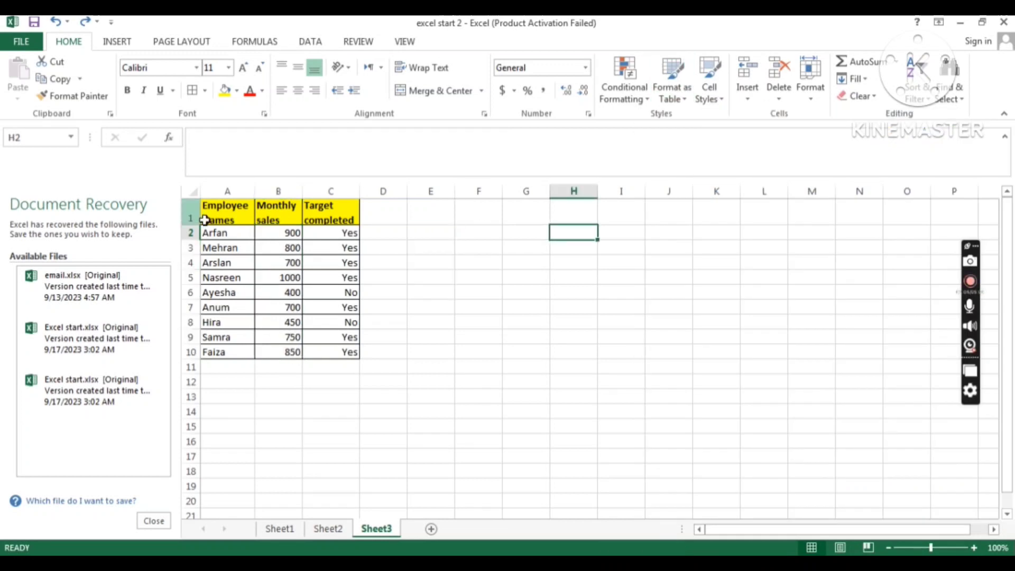
Step: Format A1:C10 as a table with headers, using the black-and-grey banded style in the last row of the Medium group
{"action": "left_click_drag", "start_coordinate": [205, 220], "coordinate": [359, 352]}
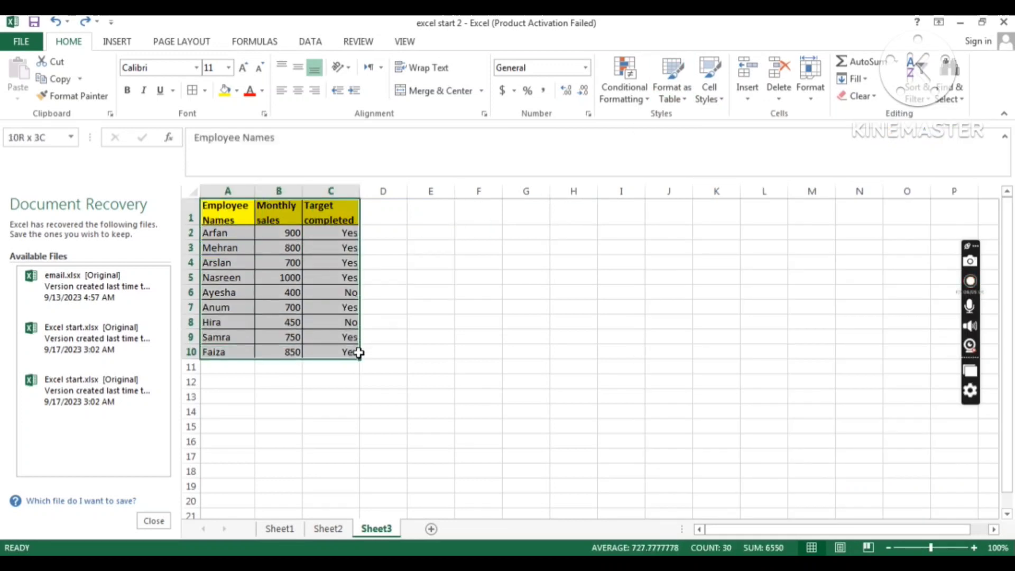
{"action": "left_click", "coordinate": [669, 92]}
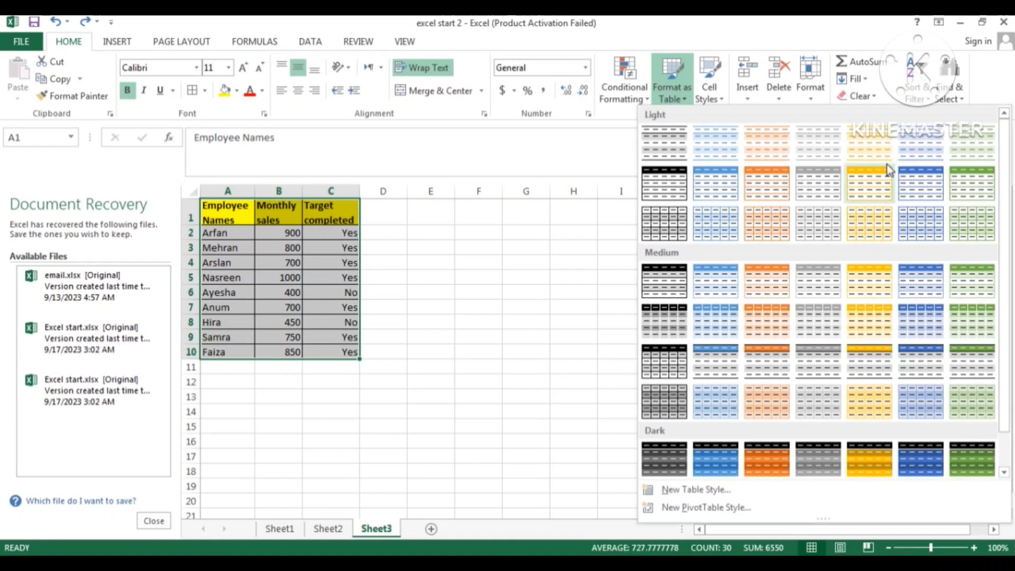
{"action": "left_click_drag", "start_coordinate": [1004, 214], "coordinate": [1004, 272]}
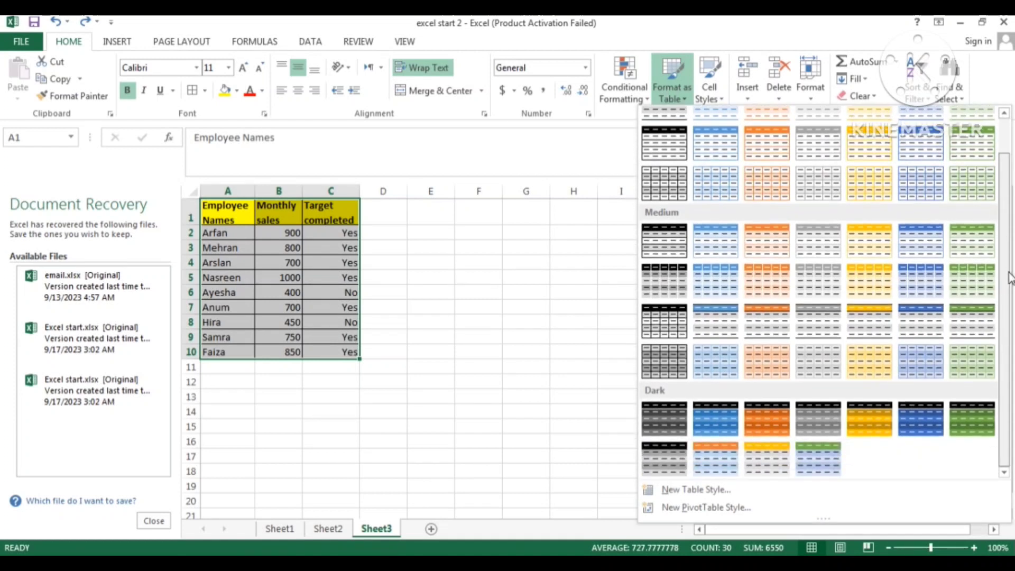
{"action": "left_click", "coordinate": [671, 364]}
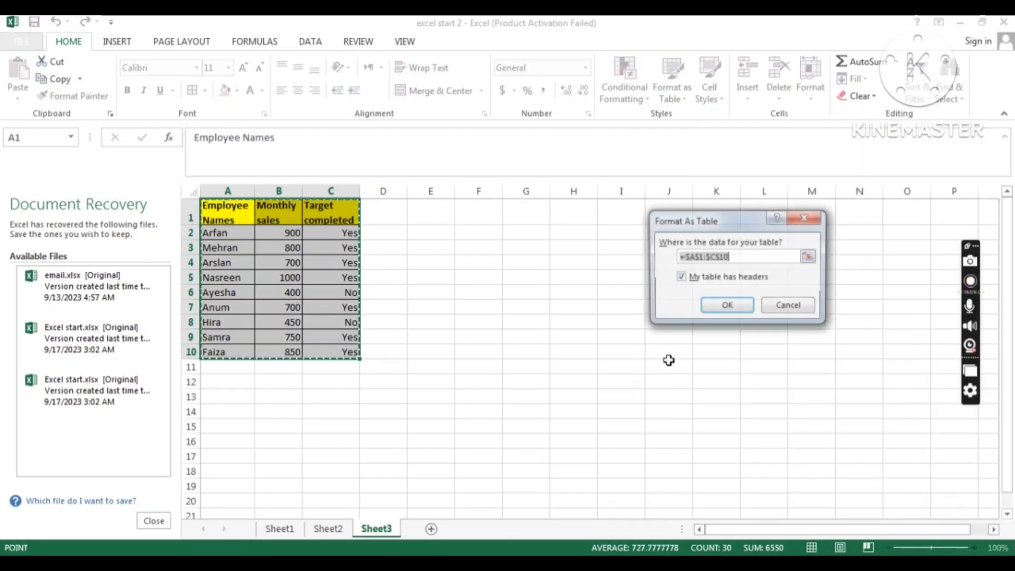
{"action": "left_click", "coordinate": [727, 308]}
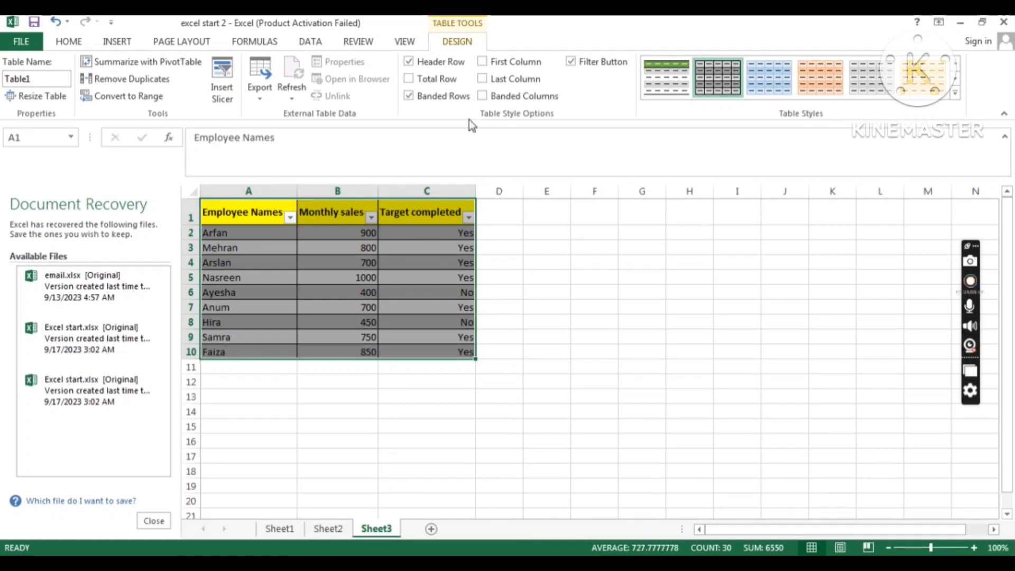
Step: Browse the Format as Table gallery through the Dark group and preview the Good cell style on A1:C10 without applying anything
{"action": "left_click", "coordinate": [70, 40]}
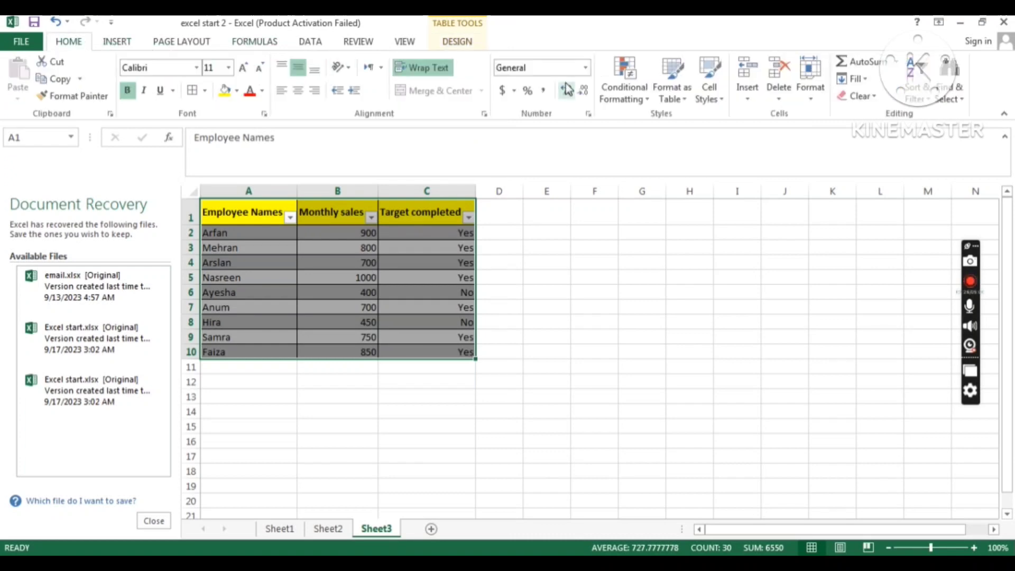
{"action": "left_click", "coordinate": [665, 88]}
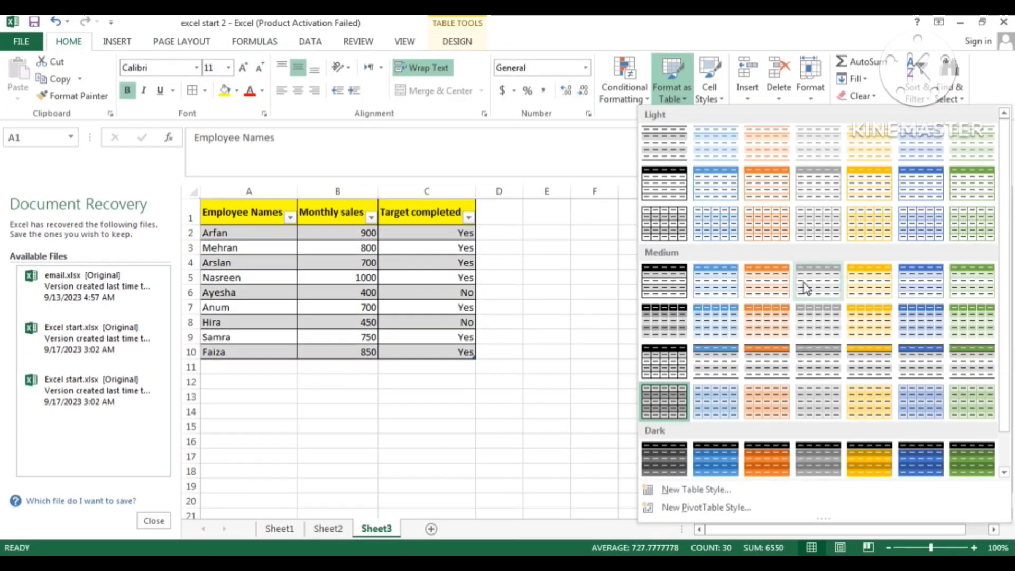
{"action": "left_click_drag", "start_coordinate": [1006, 280], "coordinate": [1005, 324]}
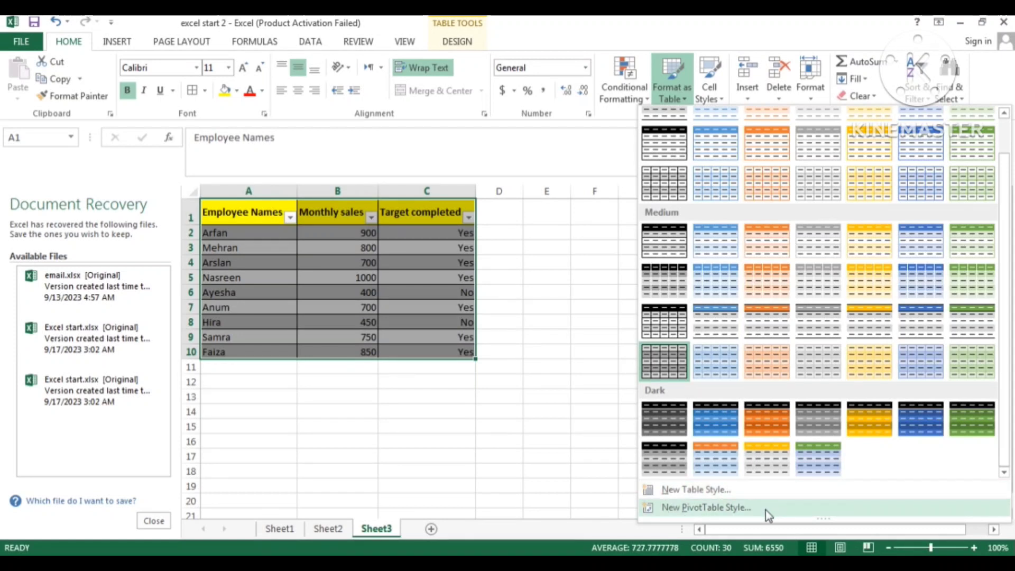
{"action": "left_click", "coordinate": [531, 468]}
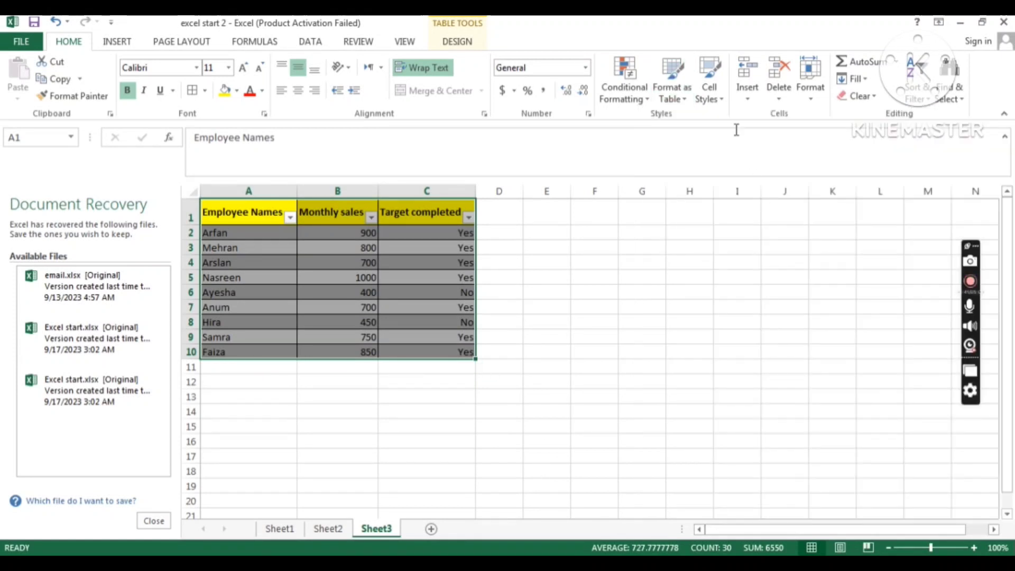
{"action": "left_click", "coordinate": [710, 96]}
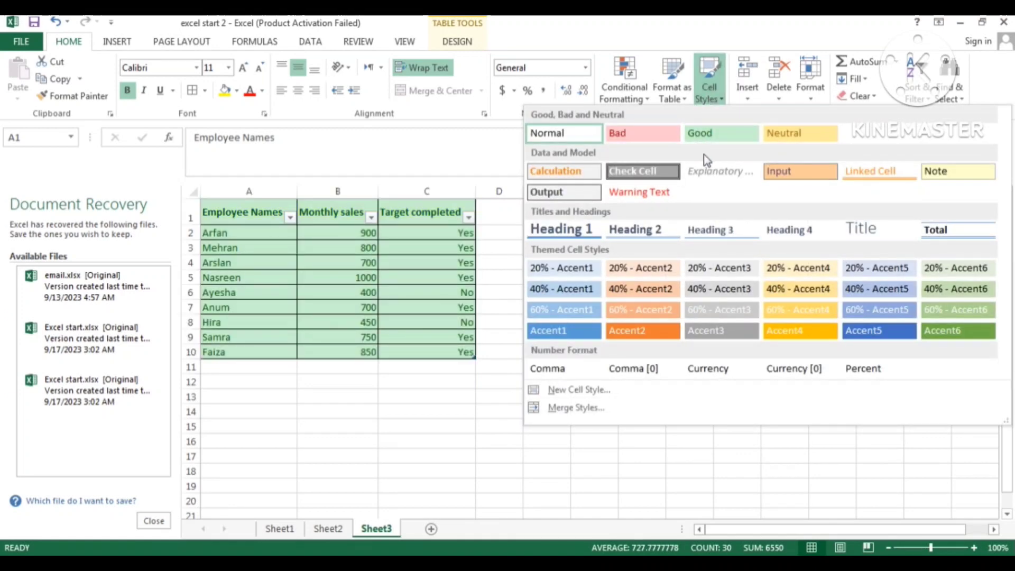
{"action": "left_click", "coordinate": [492, 383]}
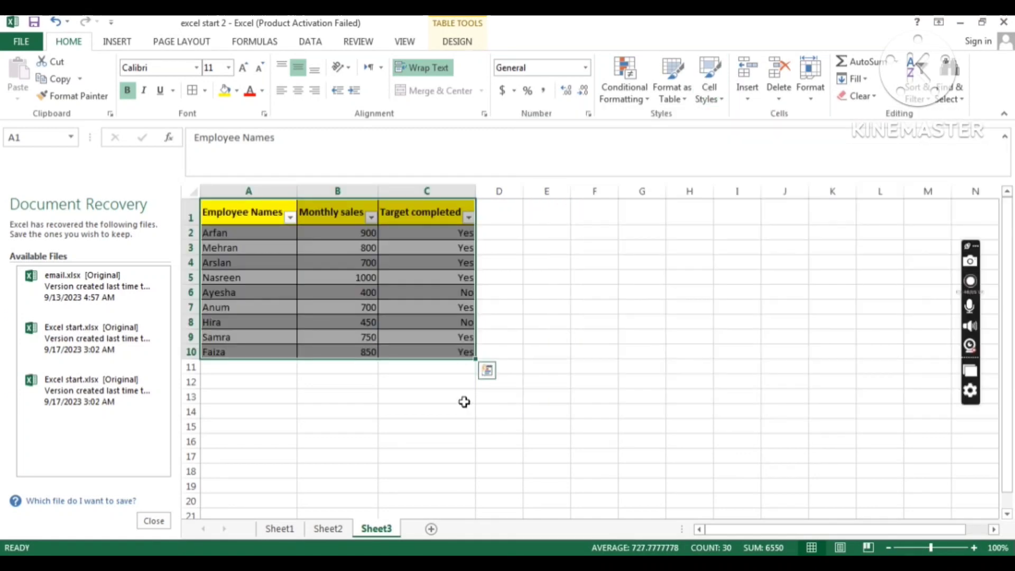
Step: Apply the Linked Cell style to F4, try it with the text "sales", and erase the text
{"action": "left_click", "coordinate": [584, 264]}
{"action": "left_click", "coordinate": [714, 100]}
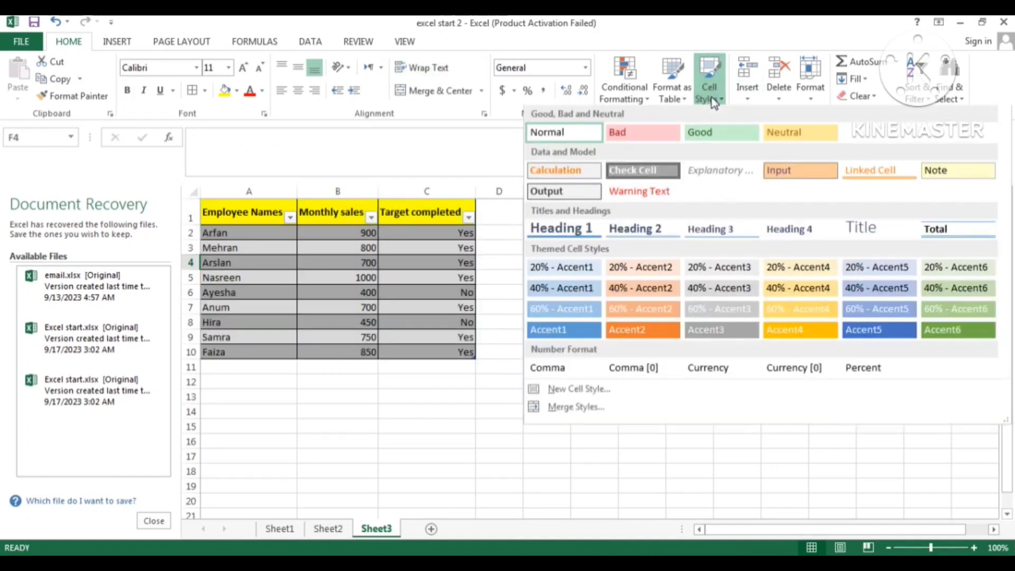
{"action": "left_click", "coordinate": [861, 171]}
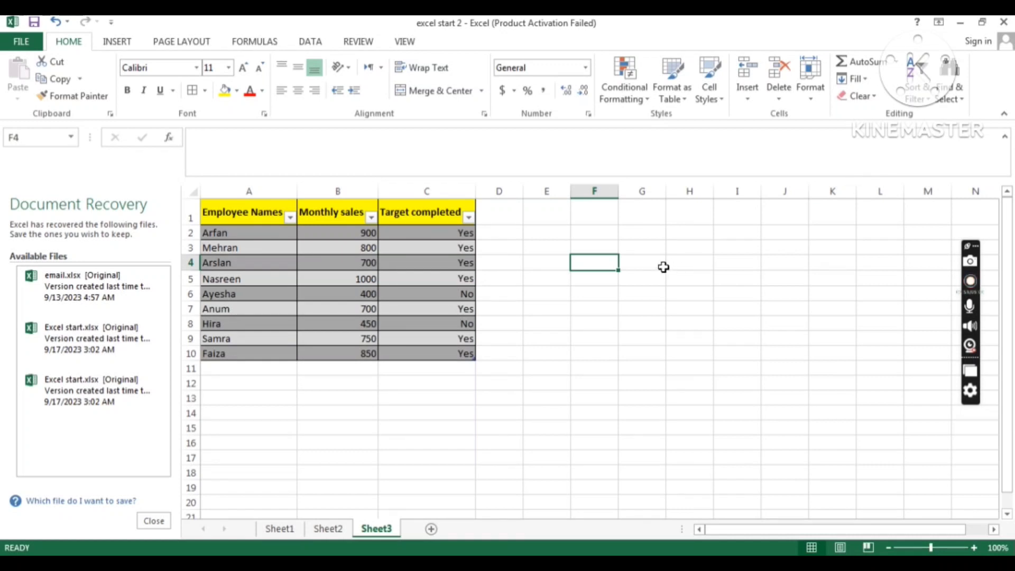
{"action": "type", "text": "sal"}
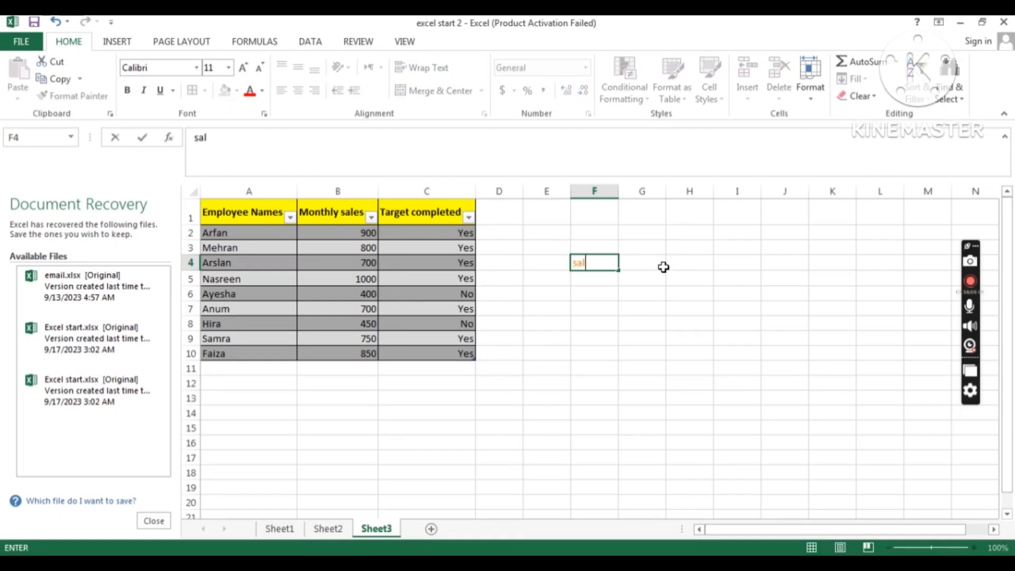
{"action": "type", "text": "es"}
{"action": "key", "text": "BackSpace"}
{"action": "key", "text": "BackSpace"}
{"action": "key", "text": "BackSpace"}
{"action": "left_click", "coordinate": [751, 249]}
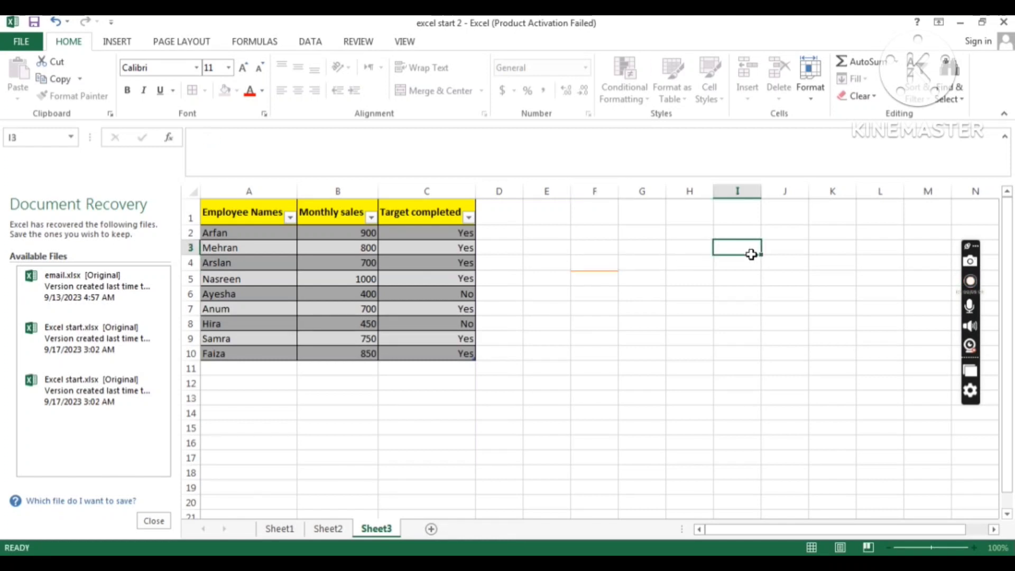
{"action": "left_click", "coordinate": [674, 100]}
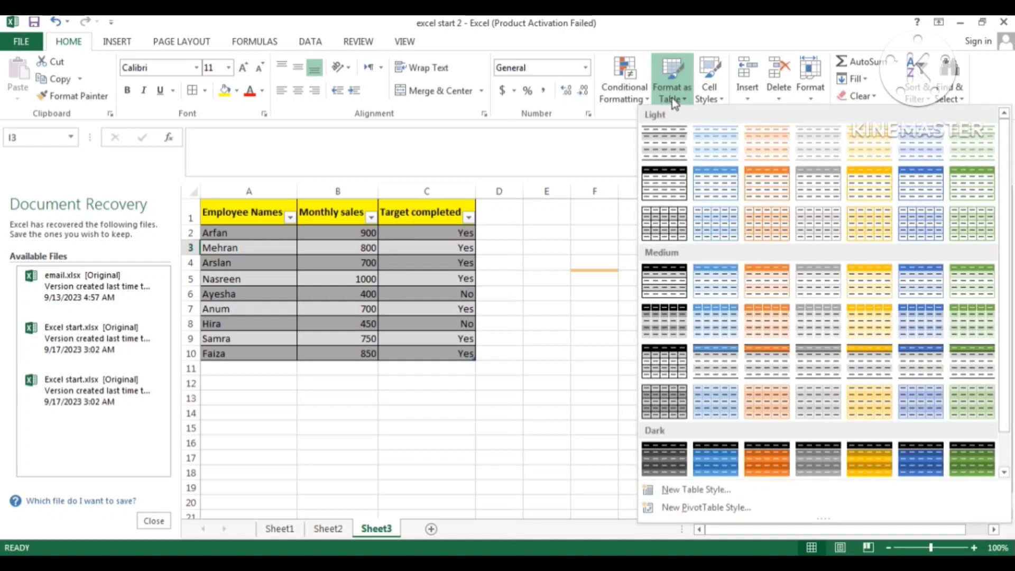
{"action": "left_click", "coordinate": [713, 99]}
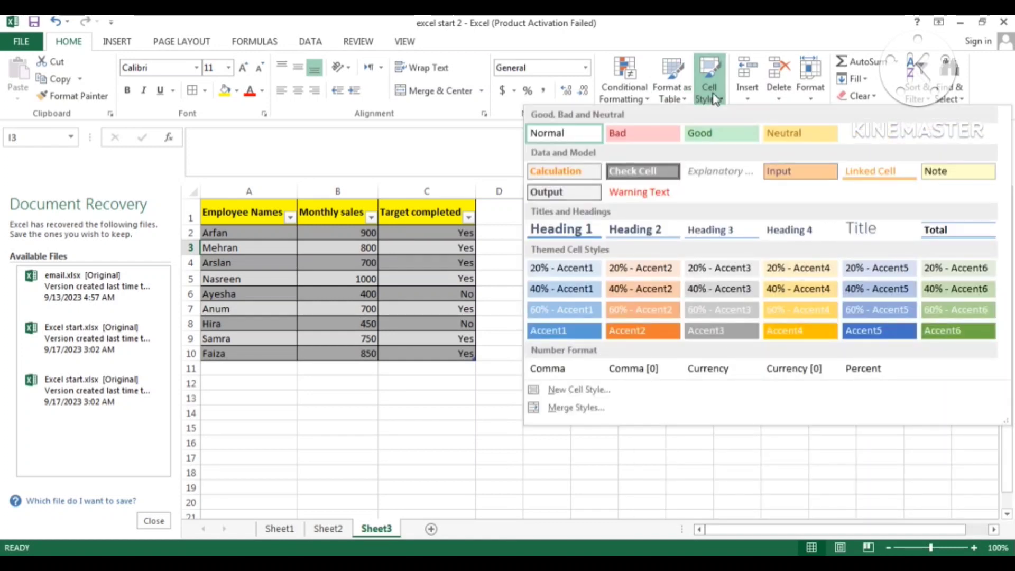
{"action": "left_click", "coordinate": [741, 89]}
{"action": "left_click", "coordinate": [741, 87]}
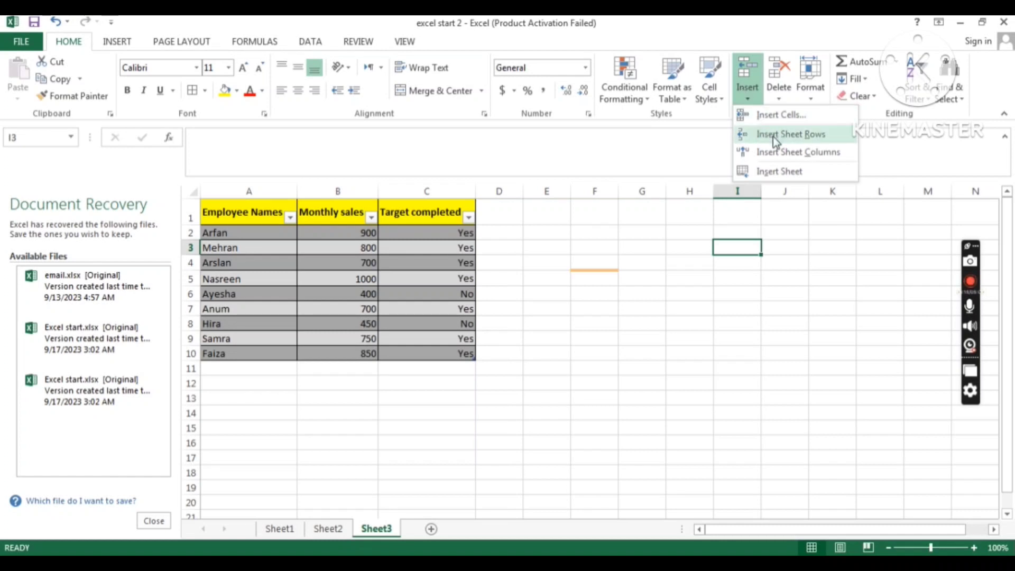
{"action": "left_click", "coordinate": [689, 235]}
Step: Delete the cells F3:G5 with the styled cell, shifting the remaining cells left
{"action": "left_click_drag", "start_coordinate": [571, 245], "coordinate": [617, 273]}
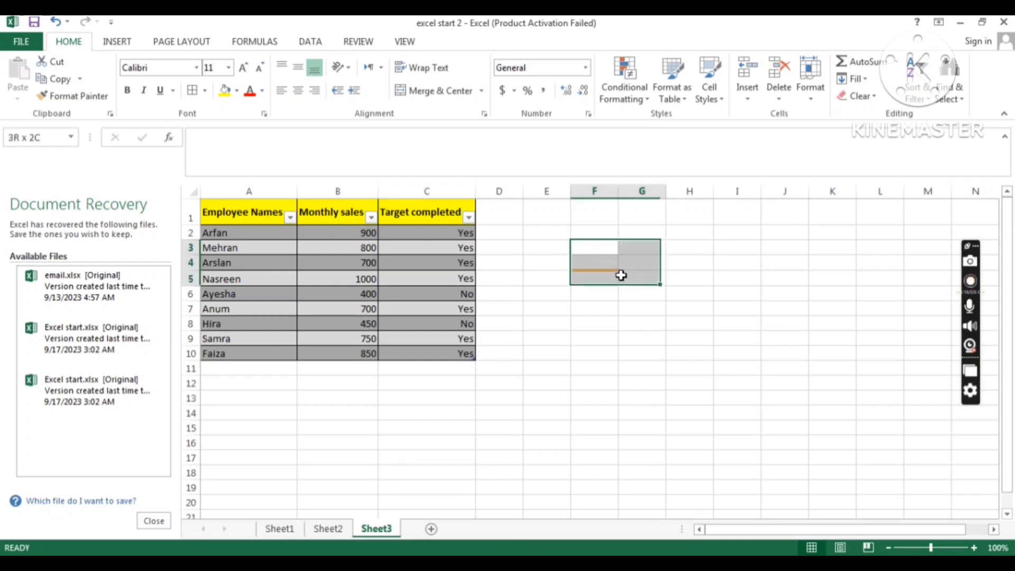
{"action": "right_click", "coordinate": [609, 271]}
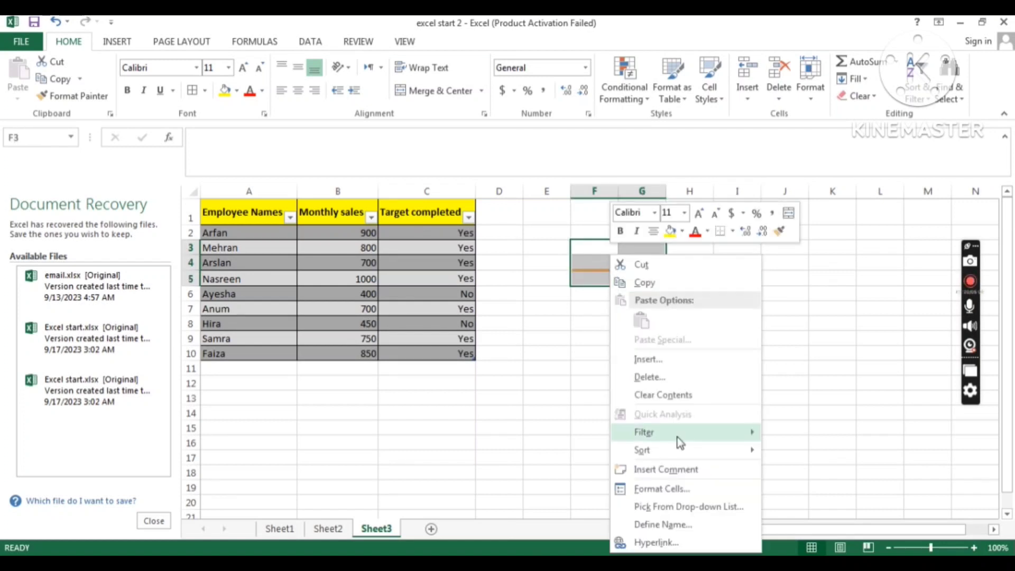
{"action": "left_click", "coordinate": [668, 377]}
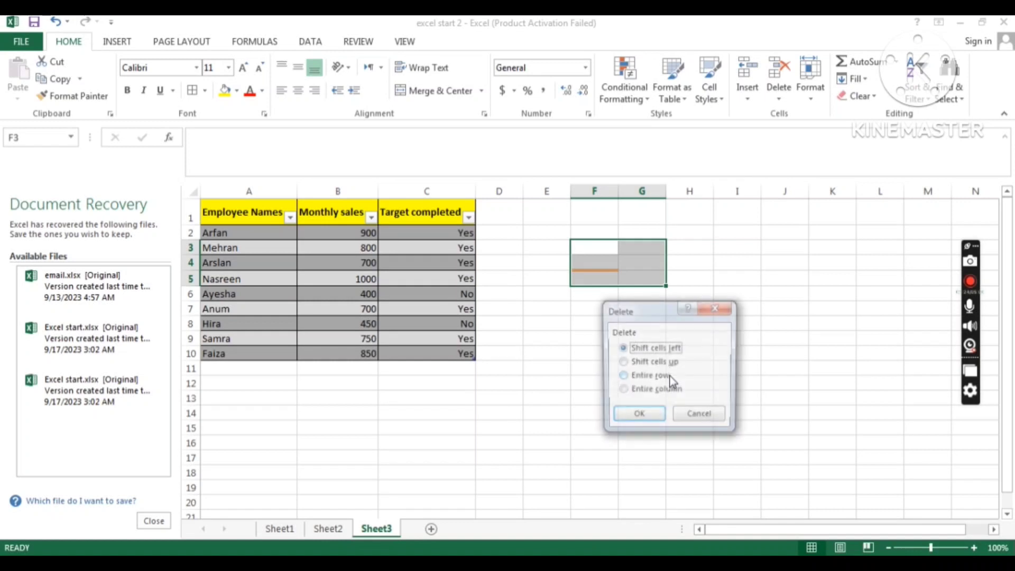
{"action": "left_click", "coordinate": [639, 416]}
{"action": "left_click", "coordinate": [568, 309]}
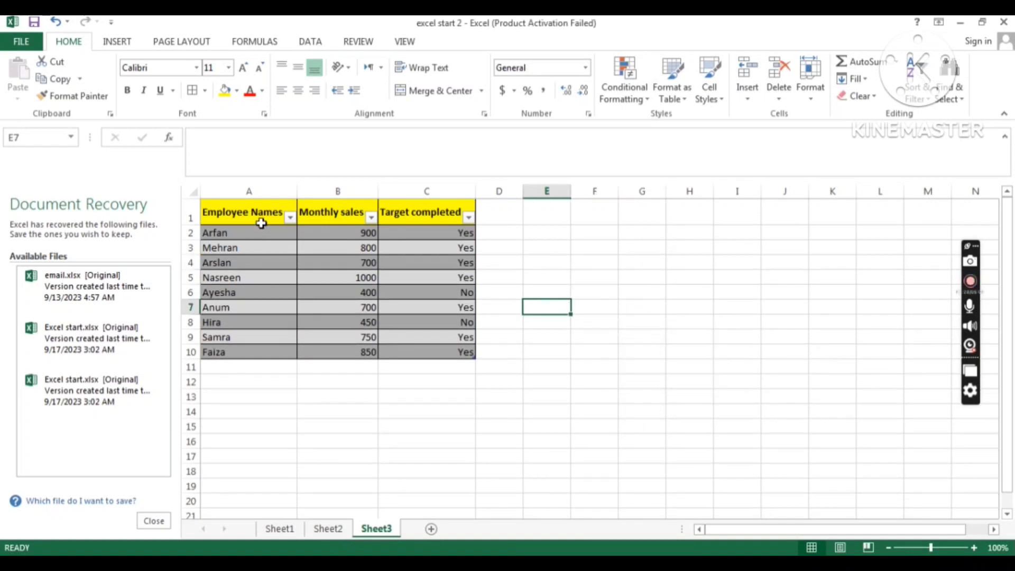
Step: Insert a blank sheet row above row 3 of the employee table, and undo the insertion
{"action": "left_click_drag", "start_coordinate": [261, 219], "coordinate": [428, 348]}
{"action": "left_click", "coordinate": [335, 294]}
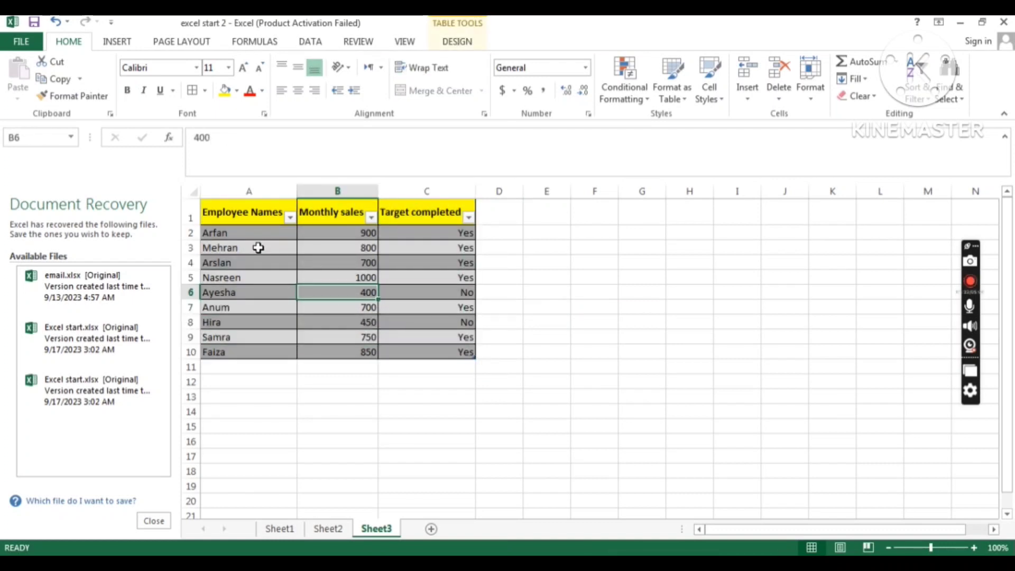
{"action": "left_click_drag", "start_coordinate": [262, 246], "coordinate": [425, 250]}
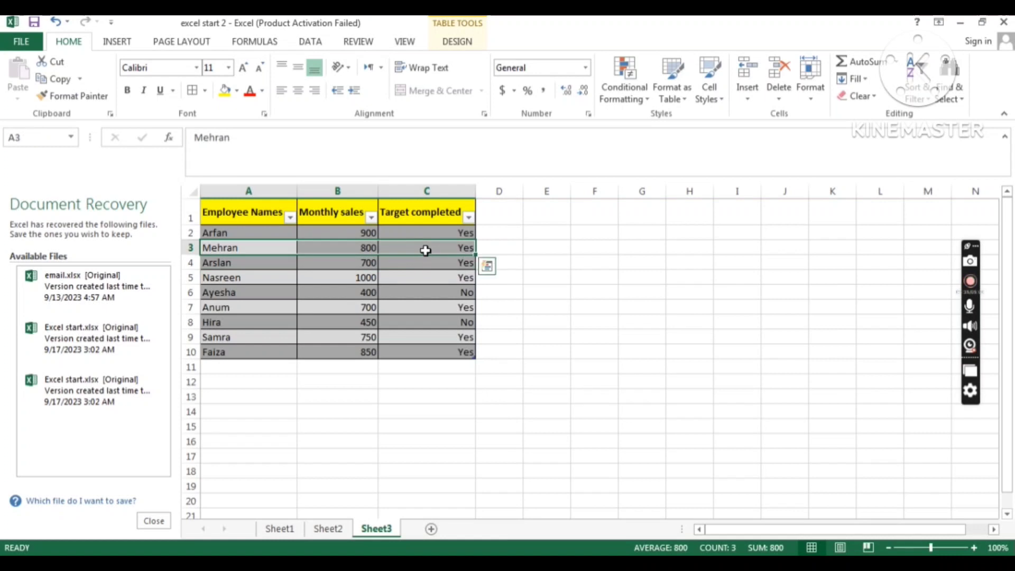
{"action": "right_click", "coordinate": [427, 254]}
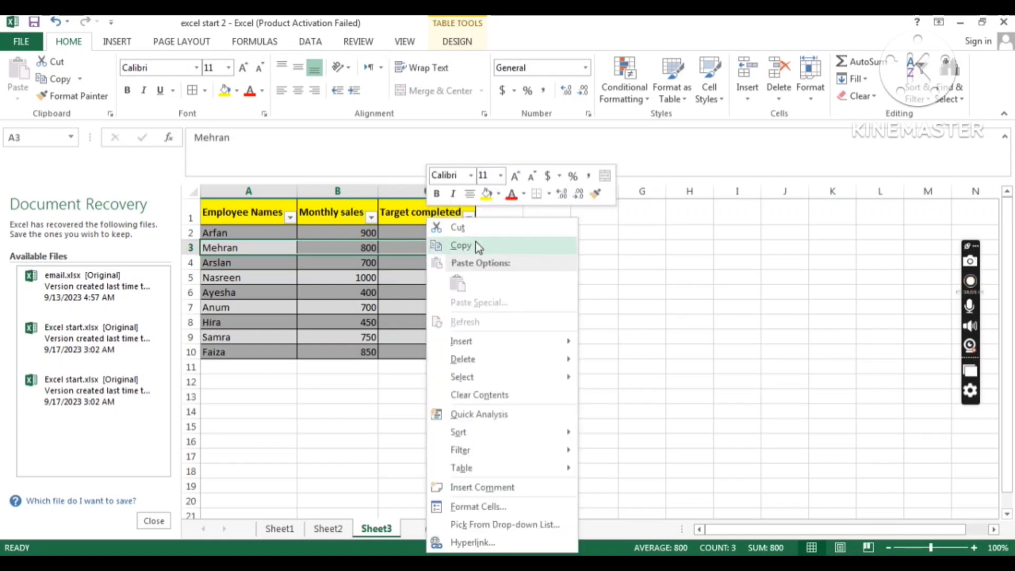
{"action": "left_click", "coordinate": [748, 94]}
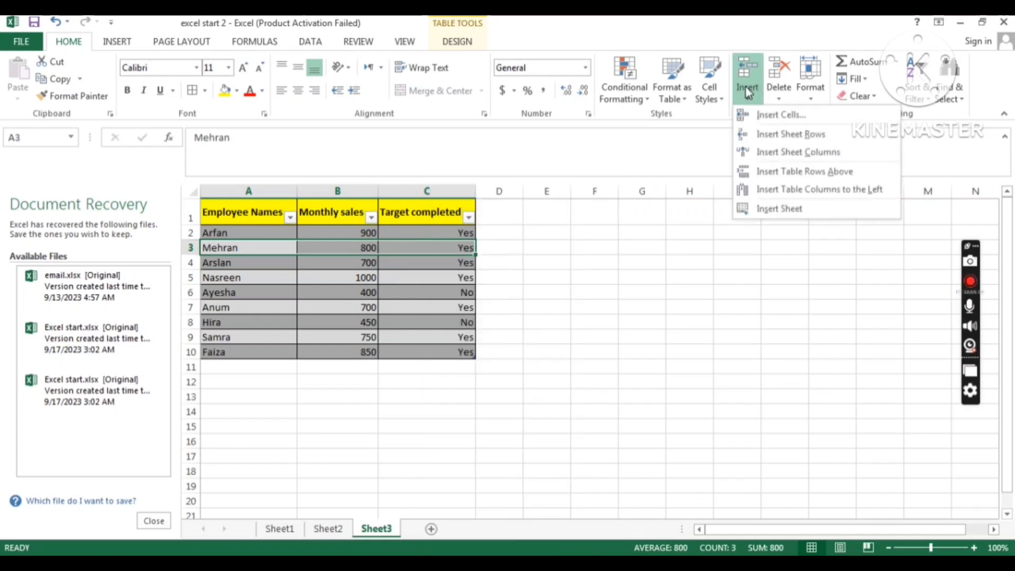
{"action": "left_click", "coordinate": [784, 135]}
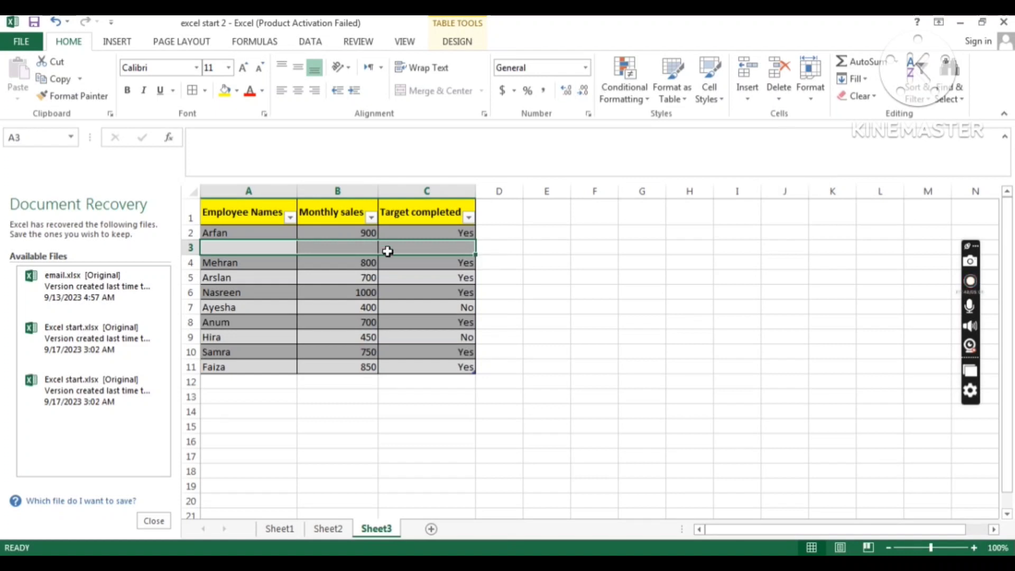
{"action": "key", "text": "ctrl+z"}
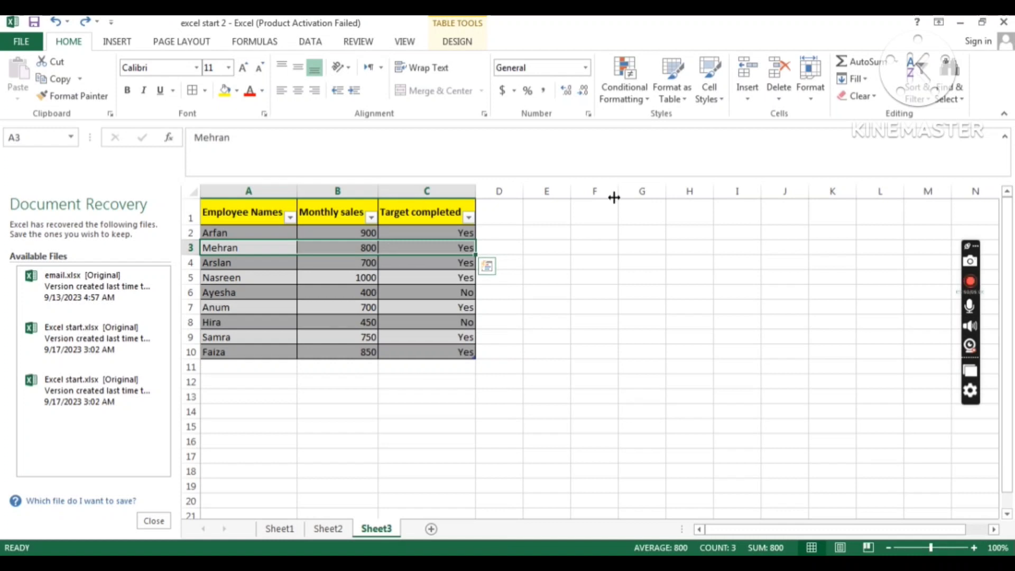
Step: Insert a blank sheet column before the Monthly sales column, and undo the insertion
{"action": "left_click", "coordinate": [742, 95]}
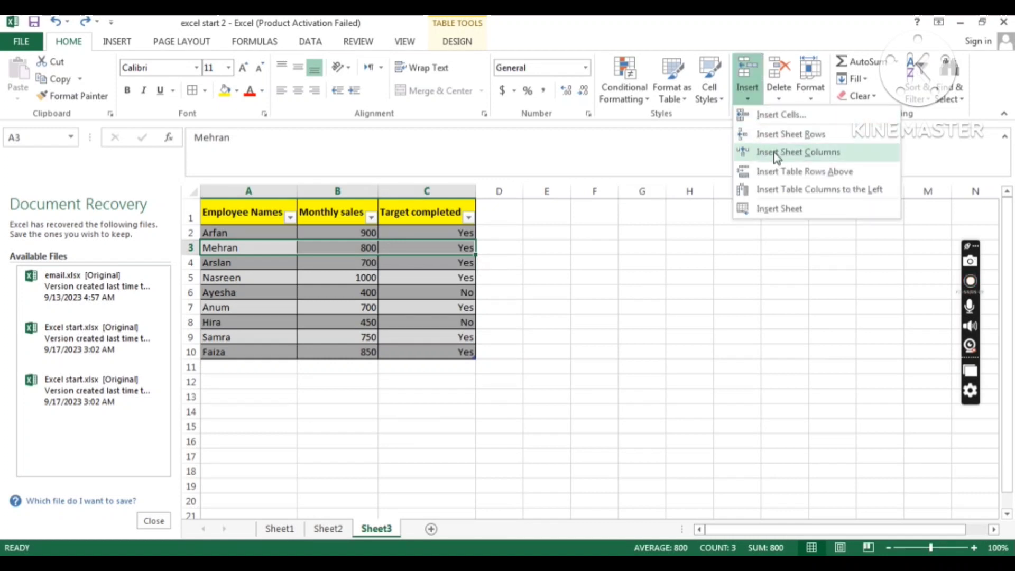
{"action": "left_click", "coordinate": [703, 205]}
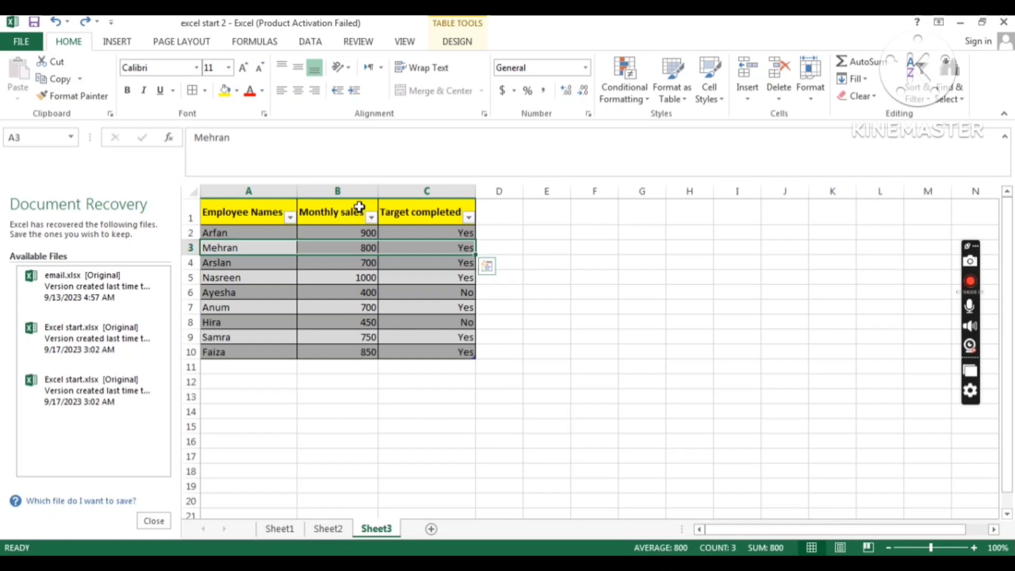
{"action": "left_click_drag", "start_coordinate": [356, 209], "coordinate": [361, 344]}
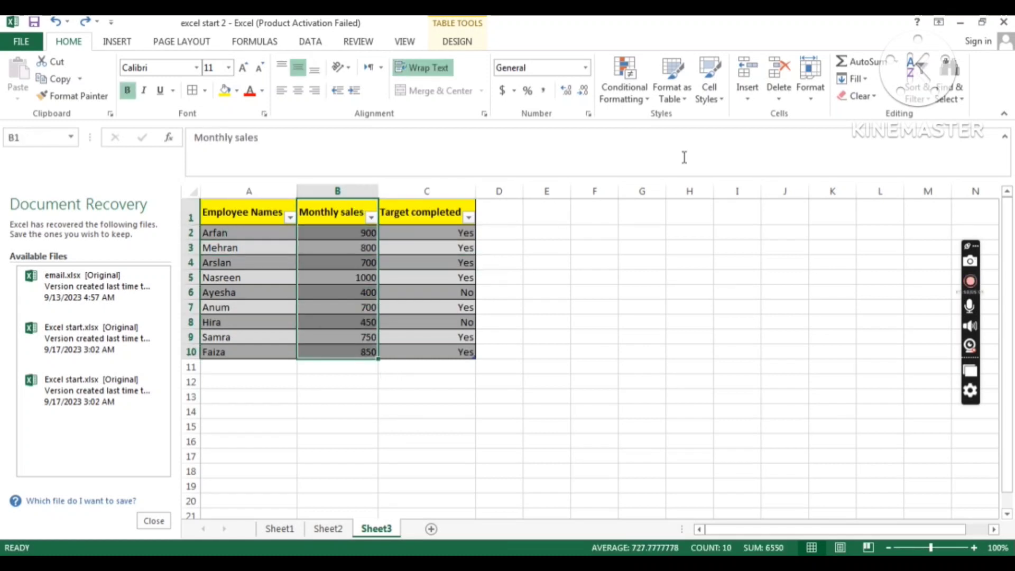
{"action": "left_click", "coordinate": [748, 90]}
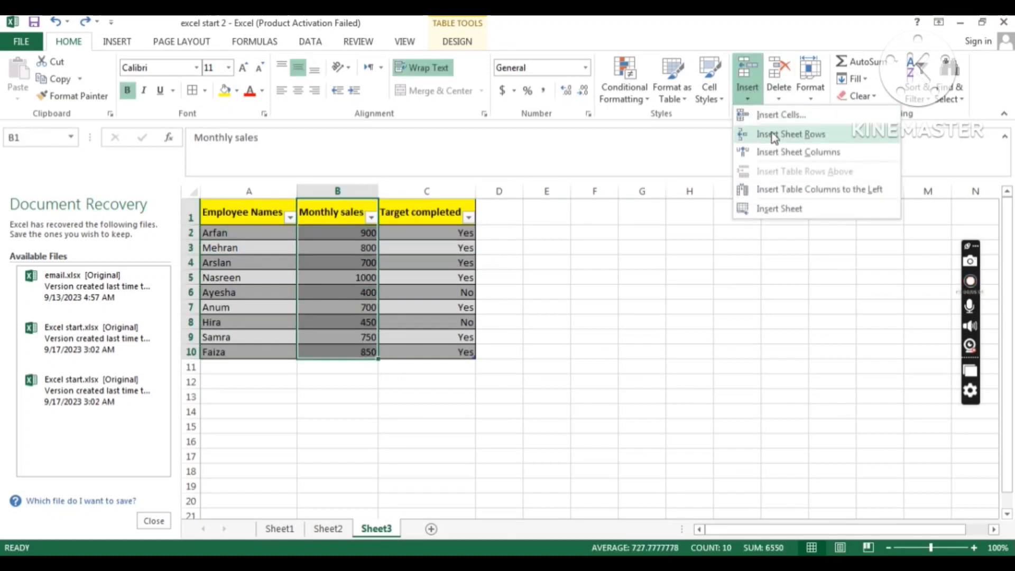
{"action": "left_click", "coordinate": [782, 152]}
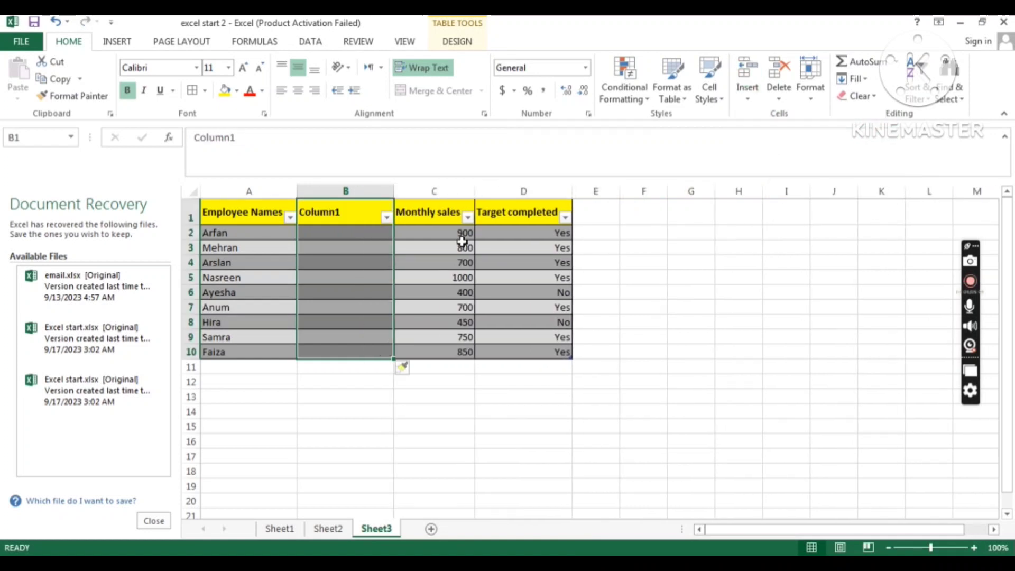
{"action": "key", "text": "ctrl+z"}
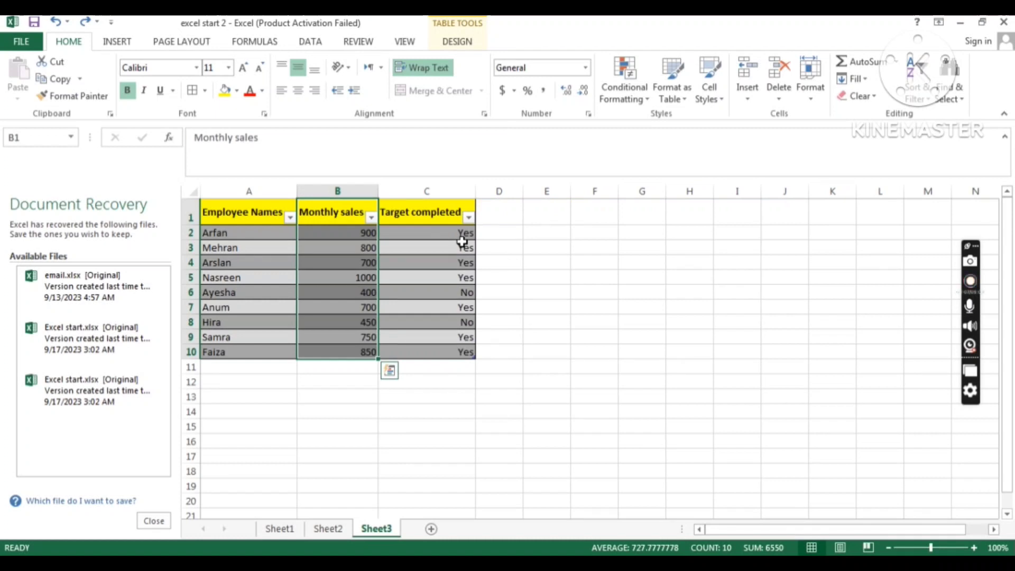
Step: Insert a new worksheet before Sheet3 and return to Sheet3
{"action": "left_click", "coordinate": [748, 87]}
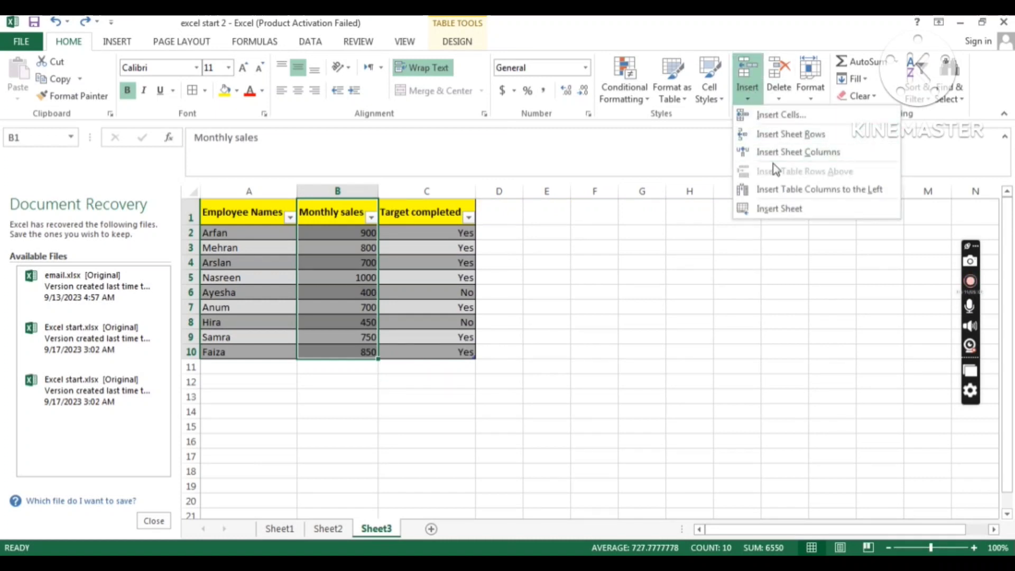
{"action": "left_click", "coordinate": [776, 208]}
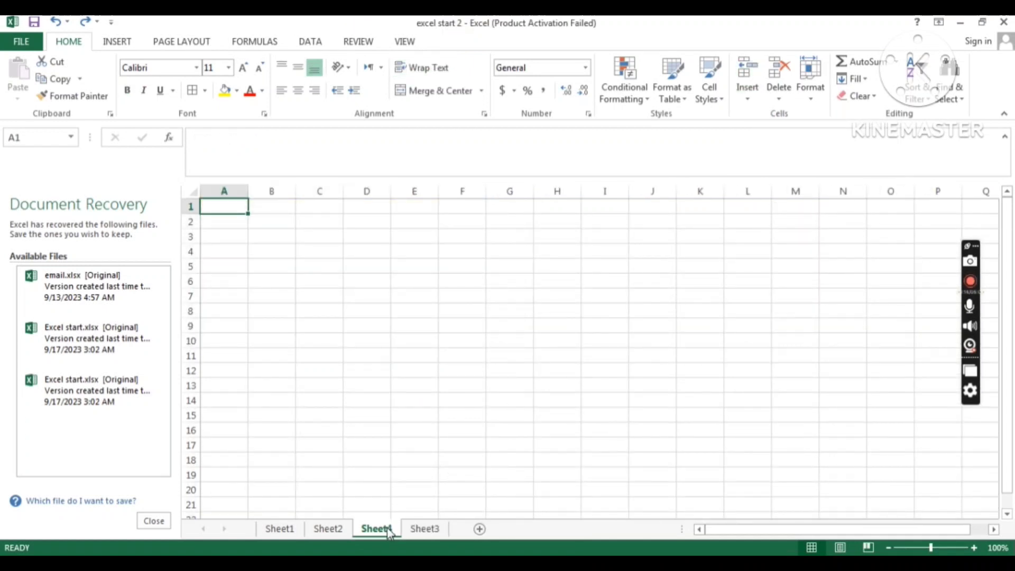
{"action": "left_click", "coordinate": [425, 529]}
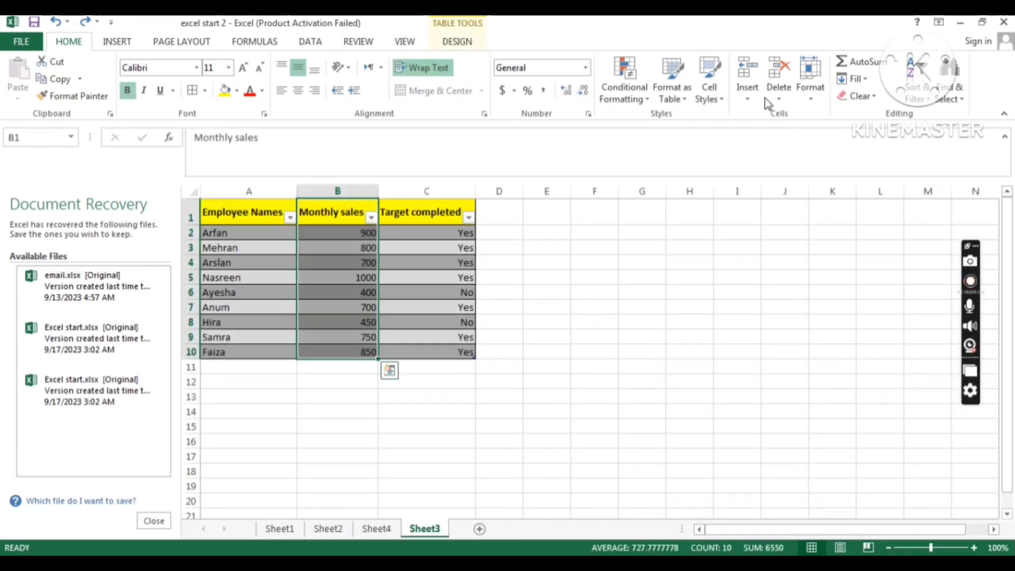
Step: Delete the selected Monthly sales column, B1:B10, from the employee table
{"action": "left_click", "coordinate": [747, 94]}
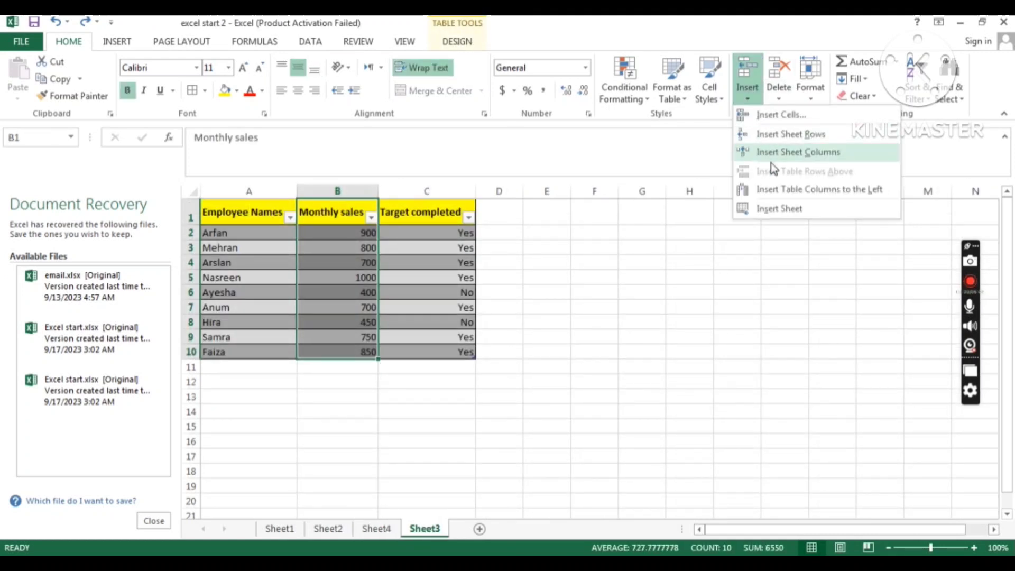
{"action": "left_click", "coordinate": [721, 223]}
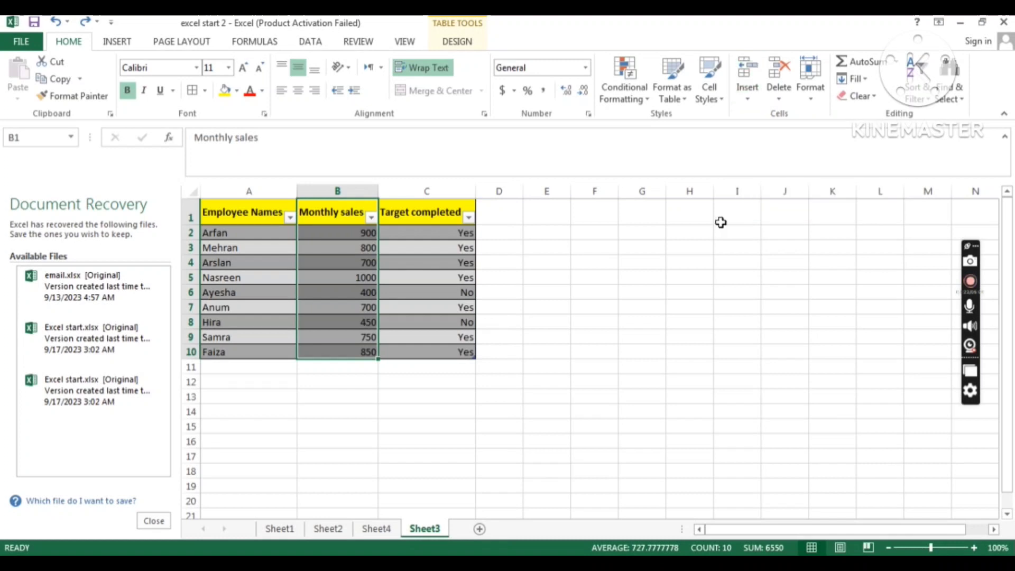
{"action": "left_click", "coordinate": [782, 72]}
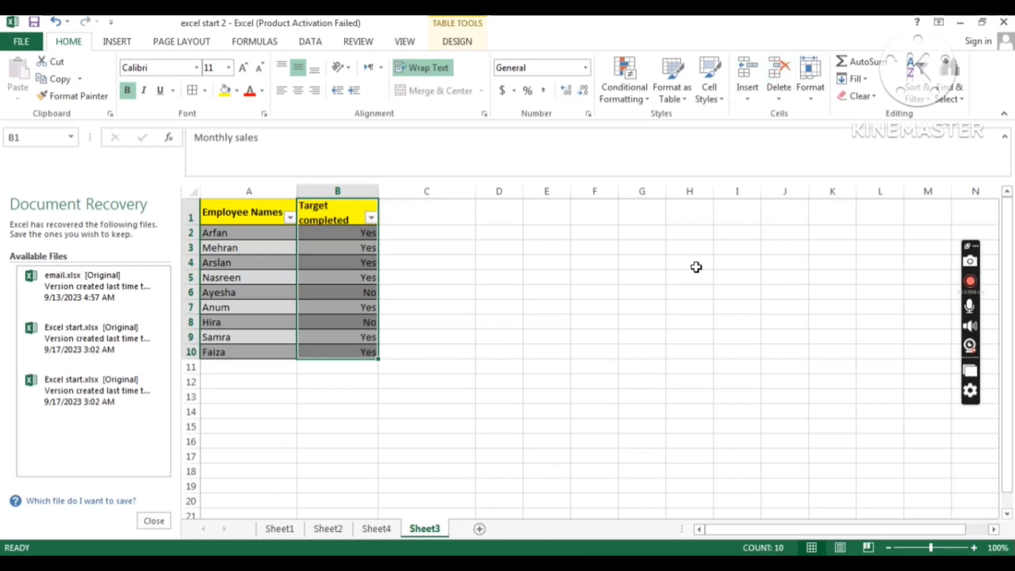
Step: Undo the deletion of the Monthly sales column in the employee table
{"action": "key", "text": "ctrl+z"}
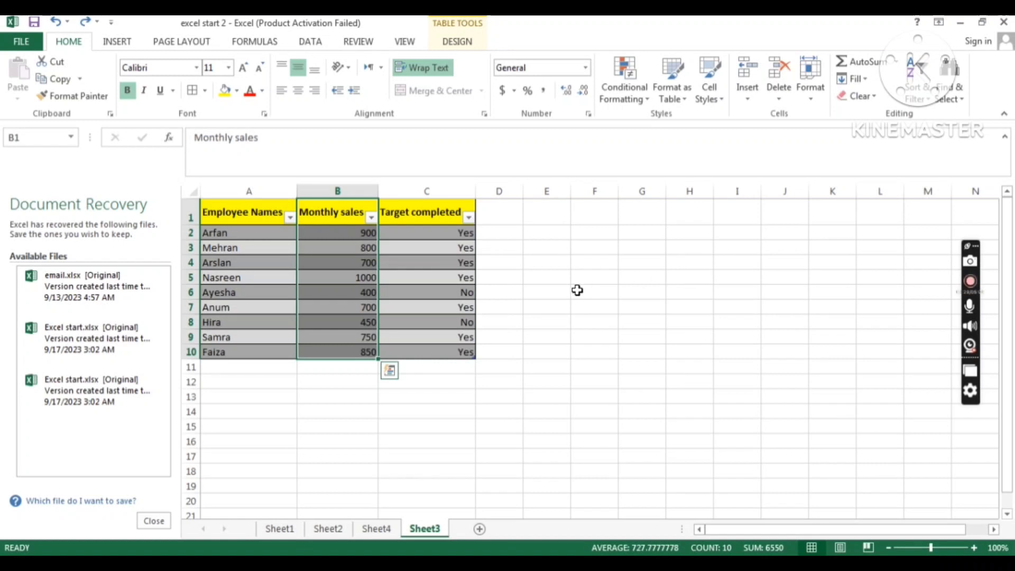
{"action": "left_click", "coordinate": [783, 95]}
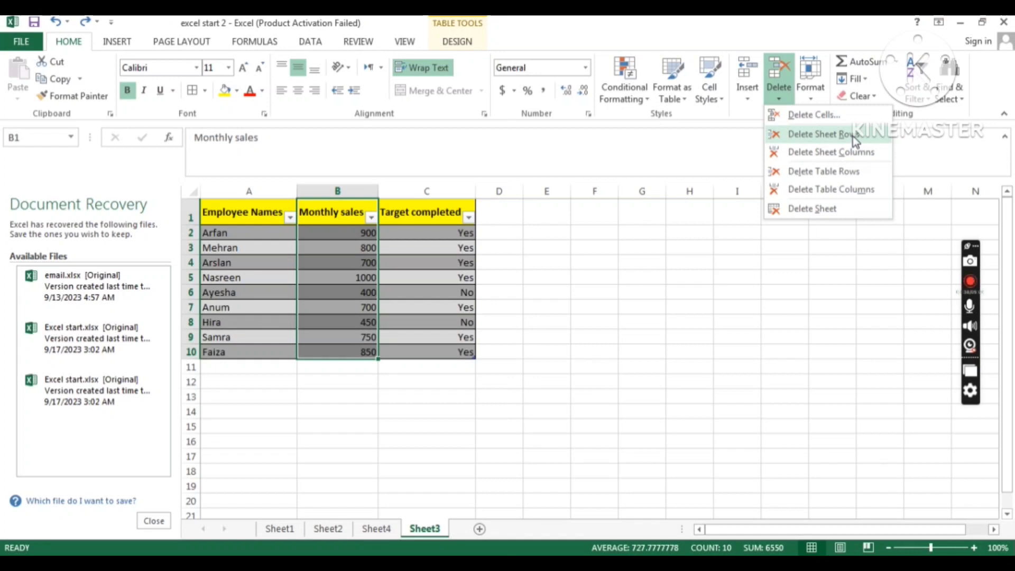
{"action": "key", "text": "Escape"}
Step: Delete sheet row 2, the first employee record in A2:C2, and undo the deletion
{"action": "left_click_drag", "start_coordinate": [266, 239], "coordinate": [454, 232]}
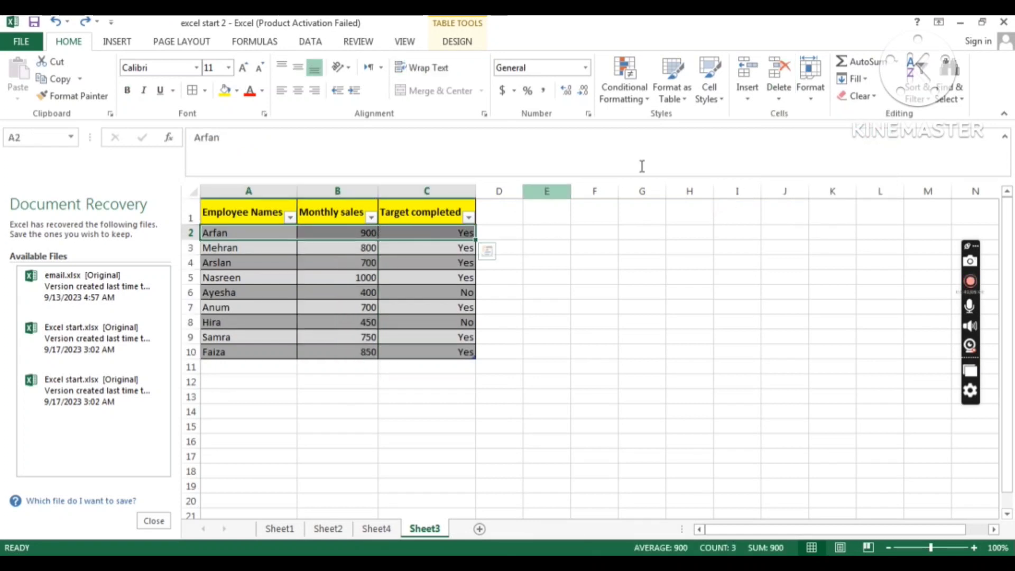
{"action": "left_click", "coordinate": [781, 95]}
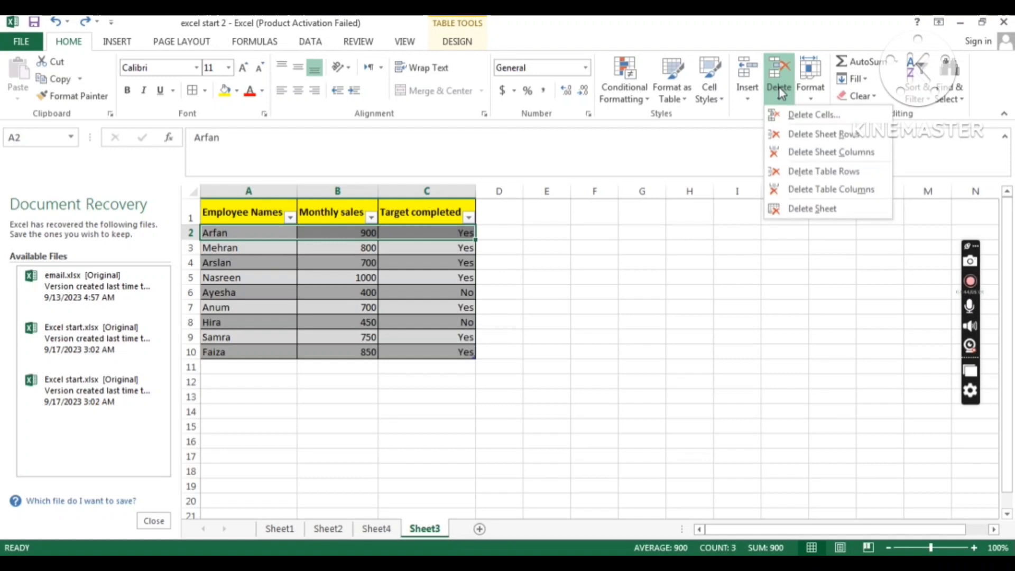
{"action": "left_click", "coordinate": [801, 135]}
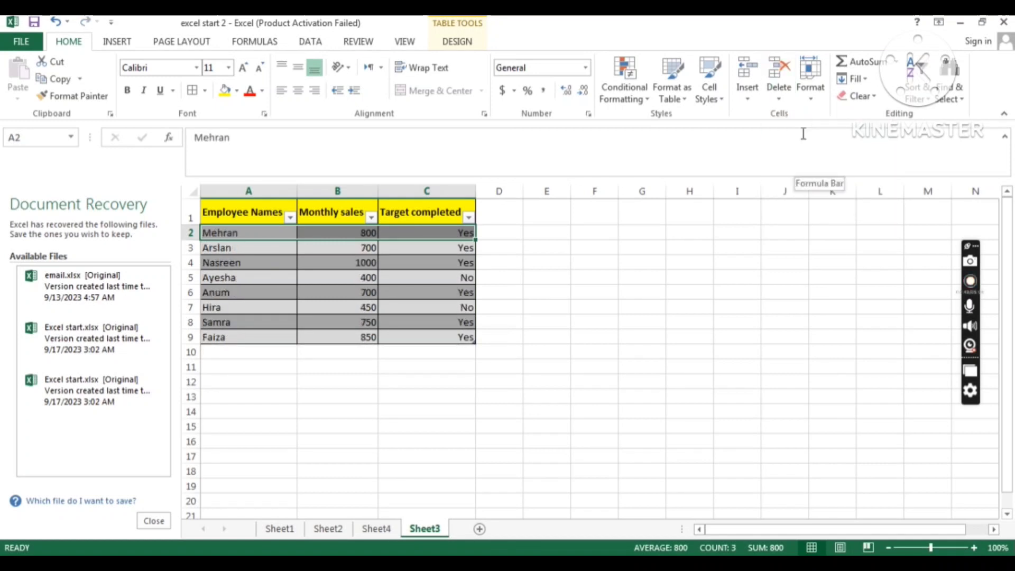
{"action": "key", "text": "ctrl+z"}
{"action": "left_click", "coordinate": [779, 90]}
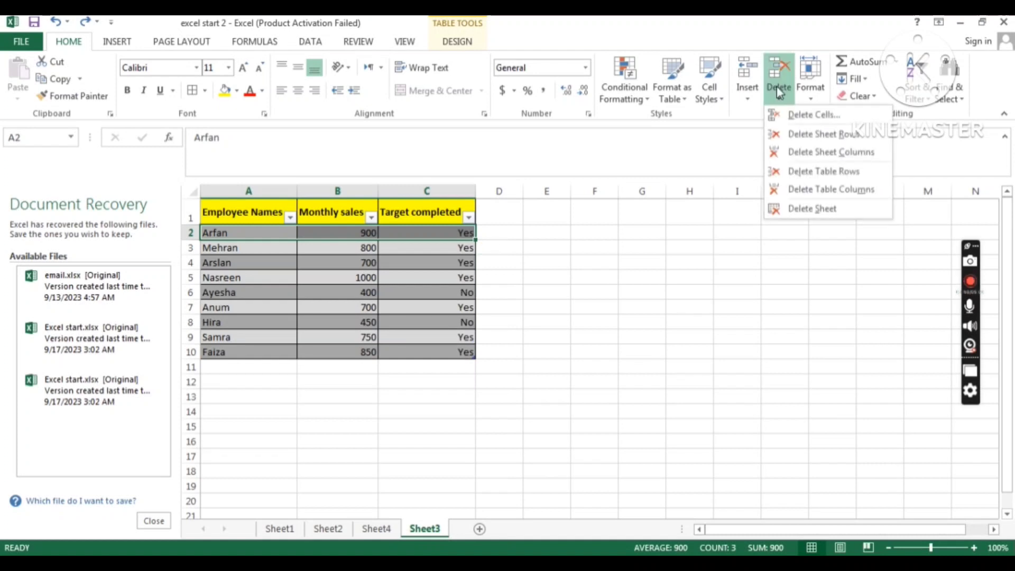
{"action": "left_click", "coordinate": [706, 205]}
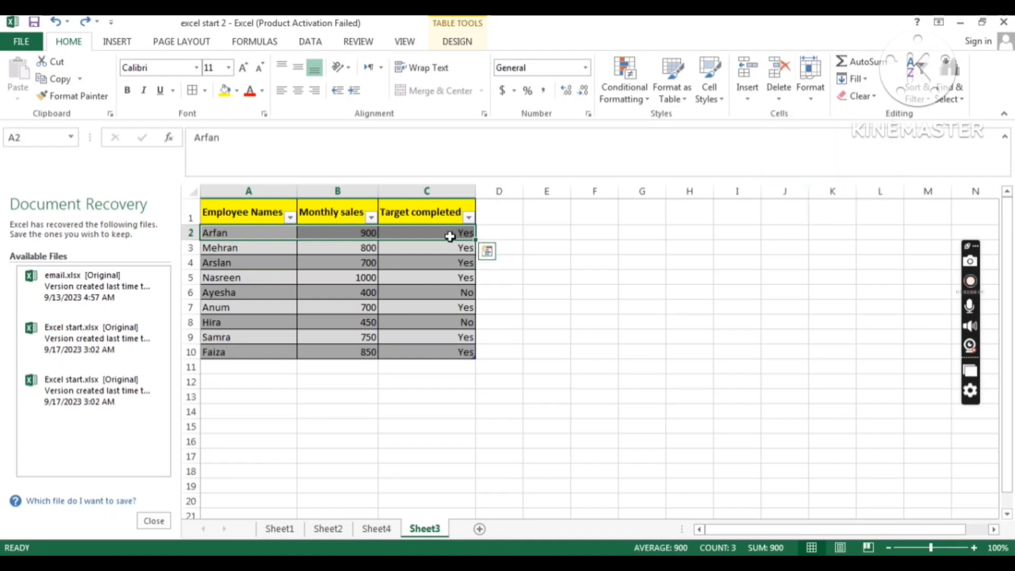
Step: Delete the sheet column holding the Target completed data, C1:C10, and undo the deletion
{"action": "left_click_drag", "start_coordinate": [437, 212], "coordinate": [442, 349]}
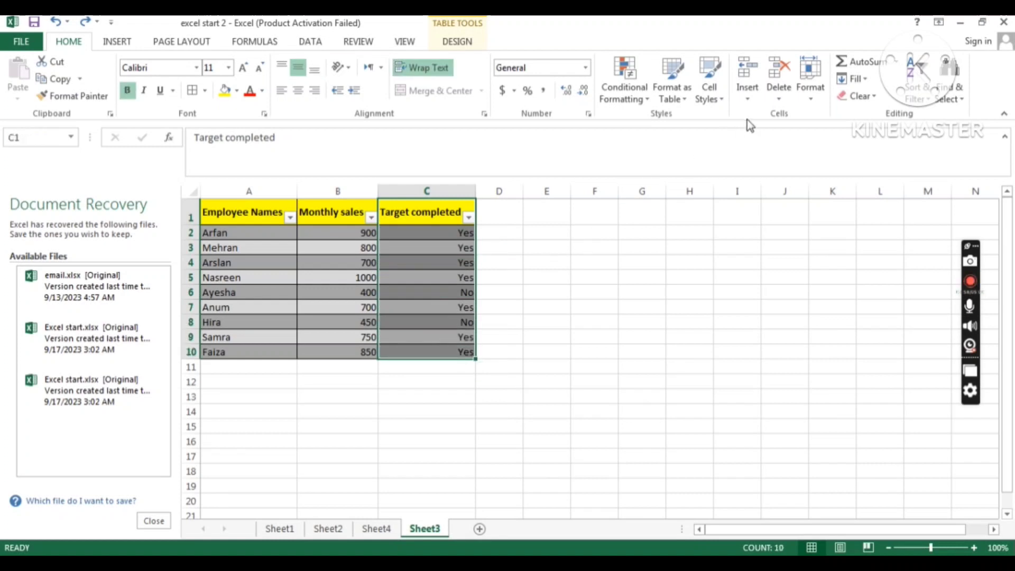
{"action": "left_click", "coordinate": [775, 95]}
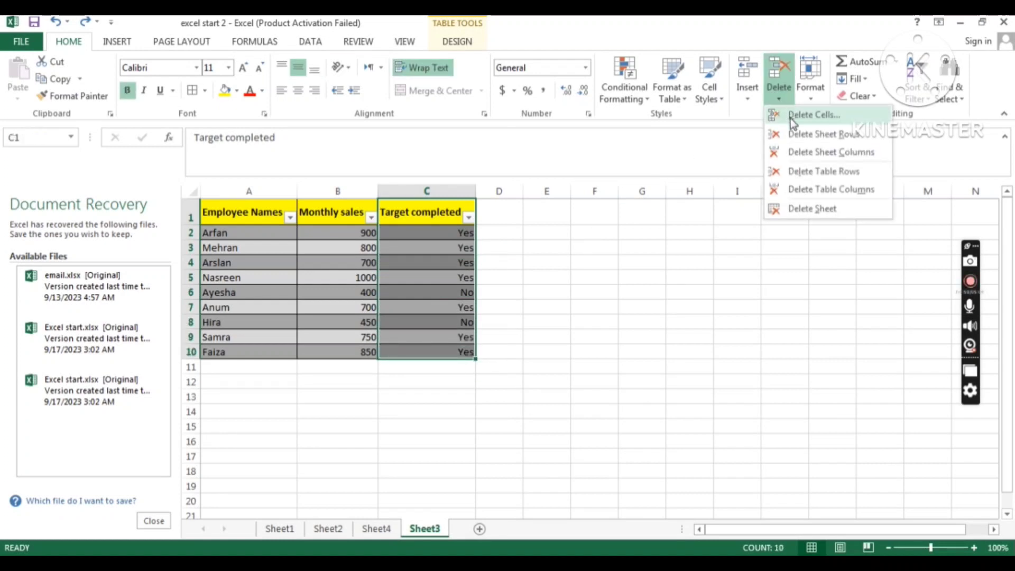
{"action": "left_click", "coordinate": [802, 153]}
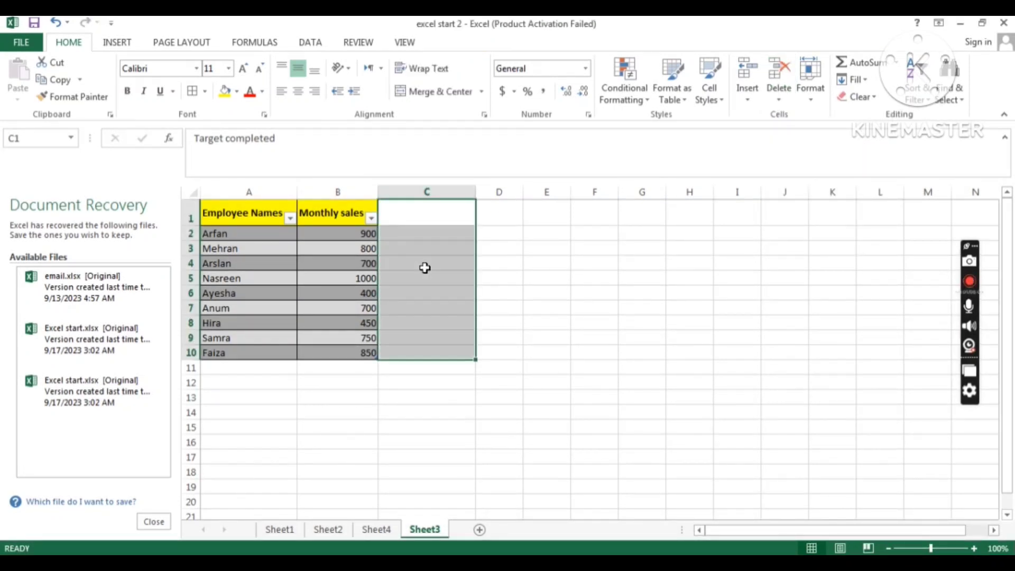
{"action": "key", "text": "ctrl+z"}
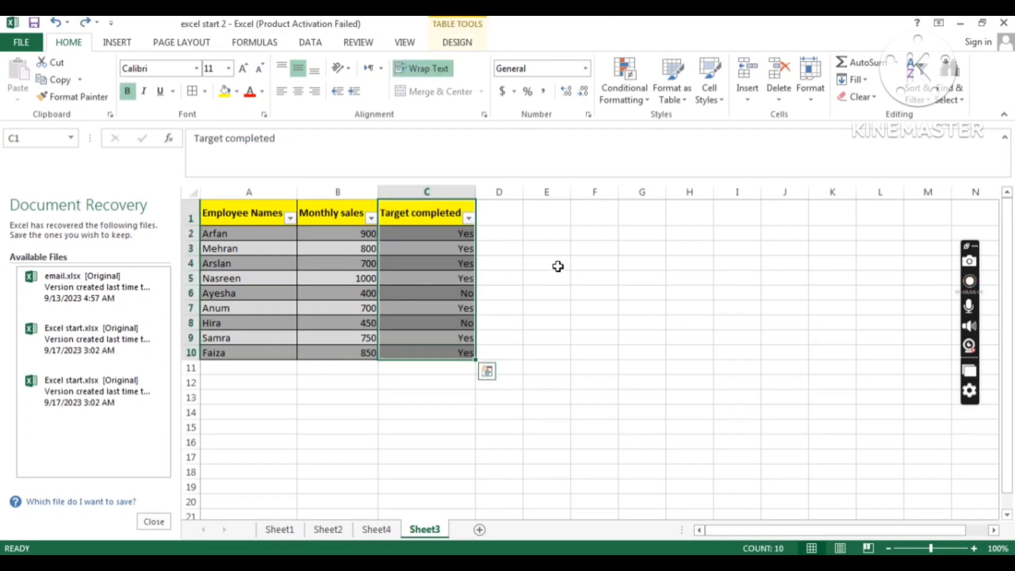
Step: Delete the blank worksheet Sheet4 from the workbook
{"action": "left_click", "coordinate": [597, 263]}
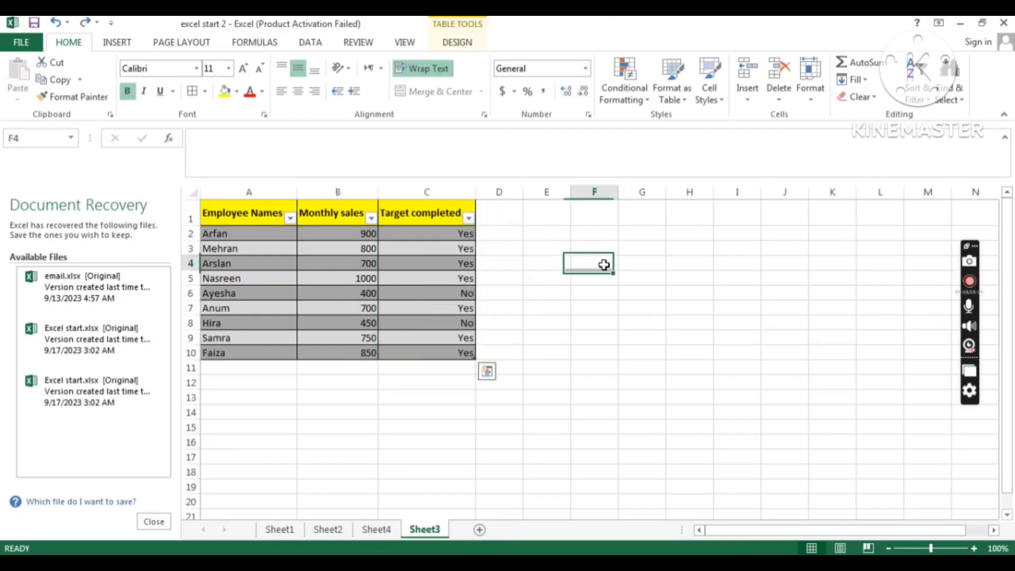
{"action": "left_click", "coordinate": [777, 91]}
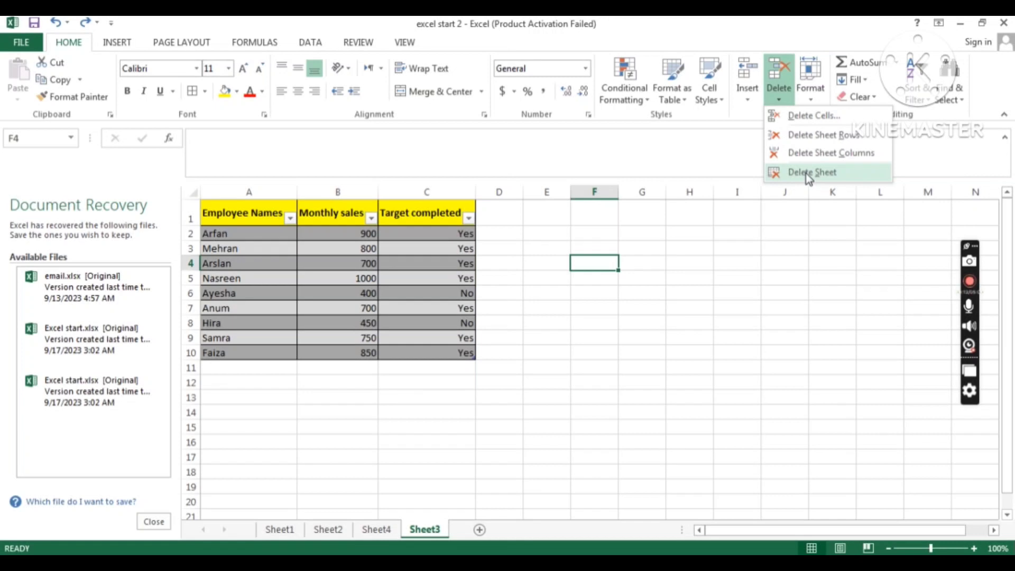
{"action": "left_click", "coordinate": [377, 529]}
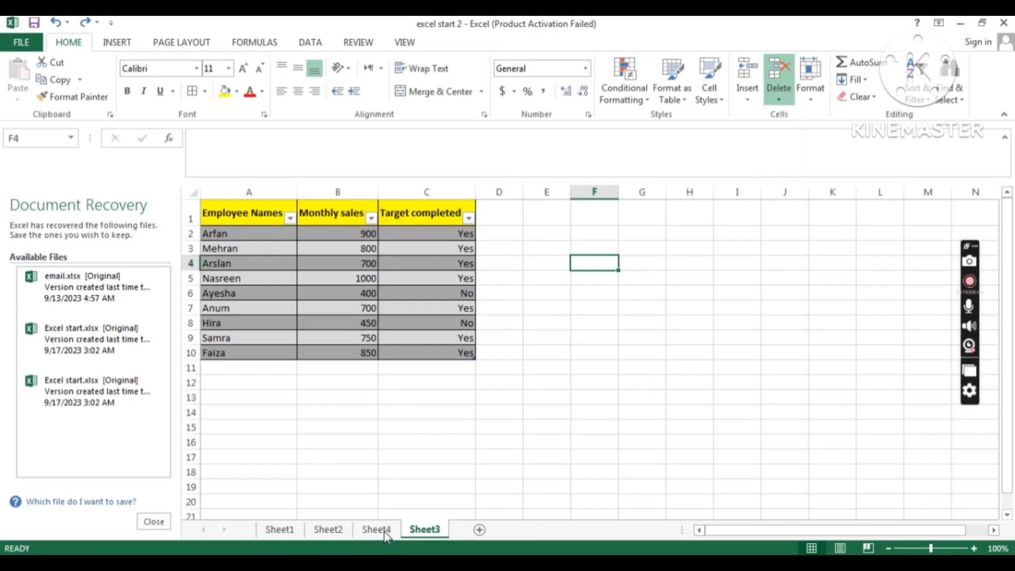
{"action": "left_click", "coordinate": [377, 529]}
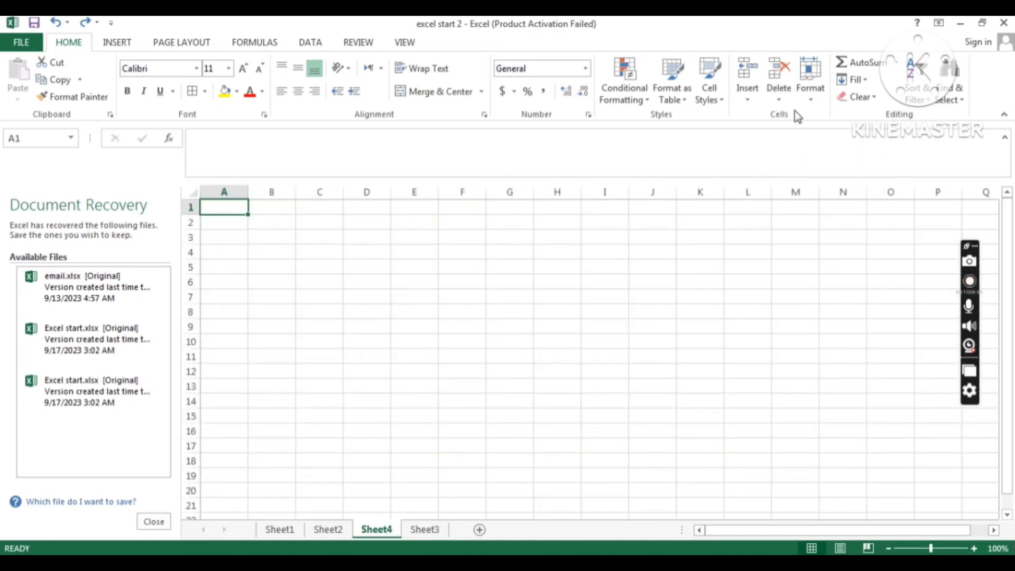
{"action": "left_click", "coordinate": [777, 89]}
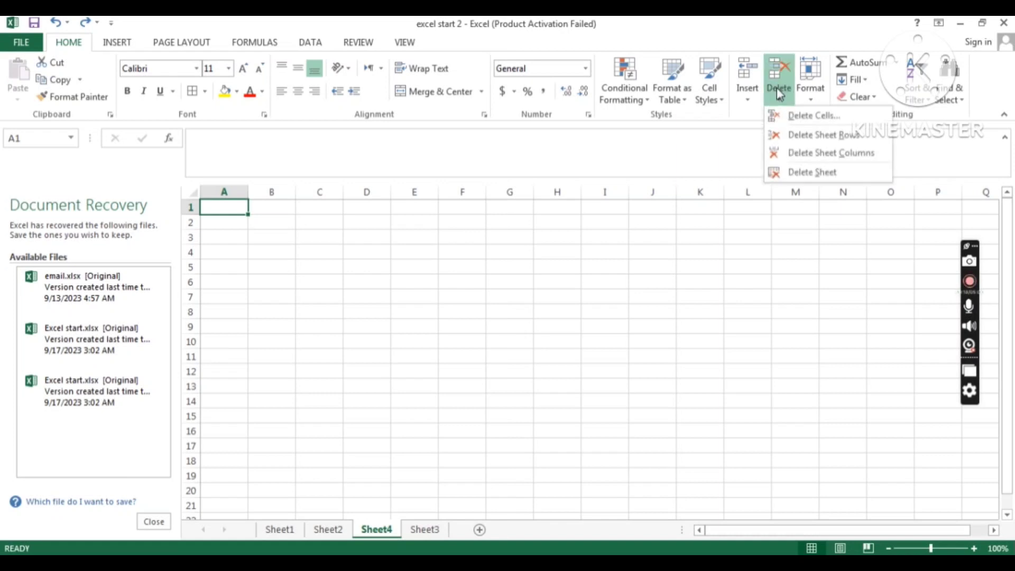
{"action": "left_click", "coordinate": [799, 171]}
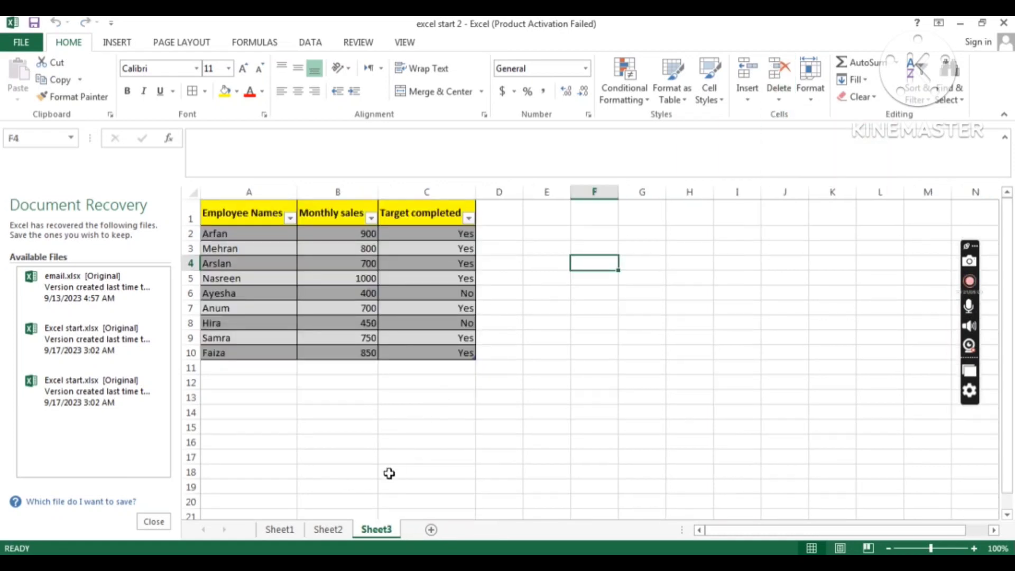